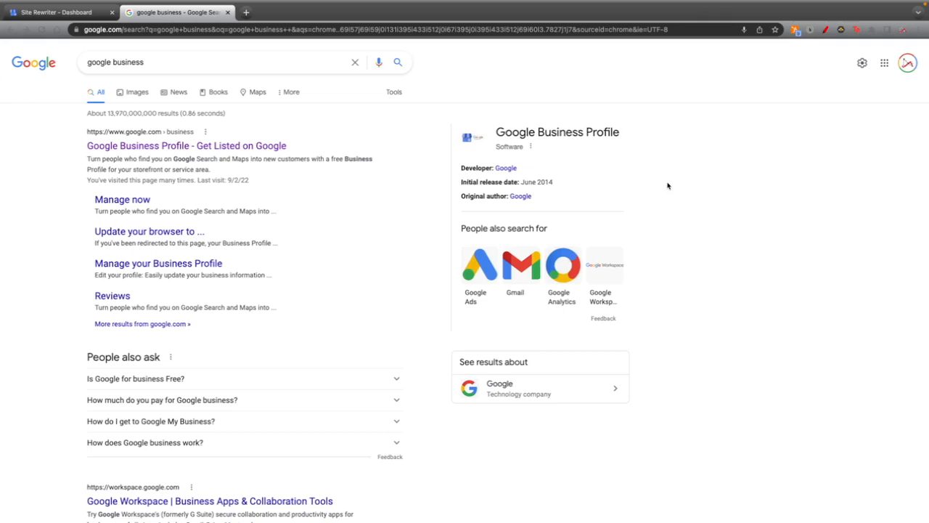
# Go to the Site Rewriter business dashboard and open its website editor
pyautogui.scroll(-1, 667, 185)
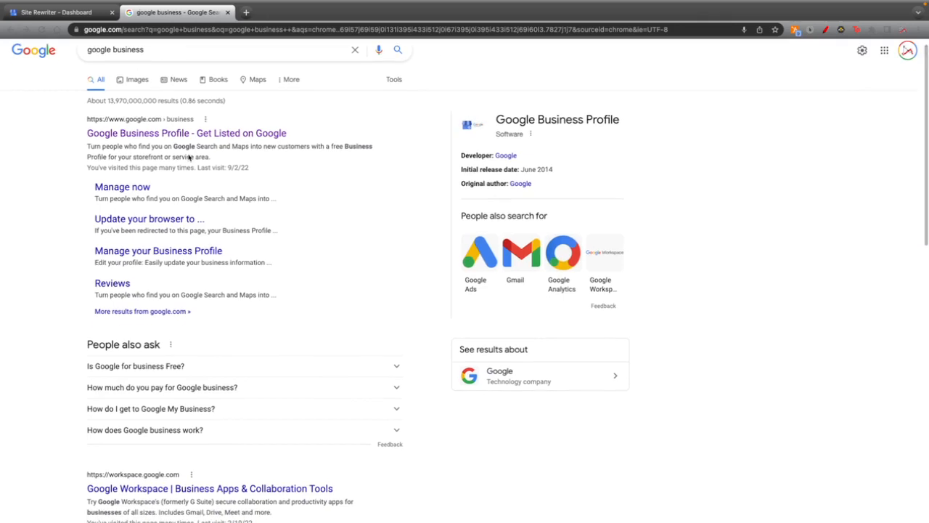
pyautogui.scroll(1, 188, 154)
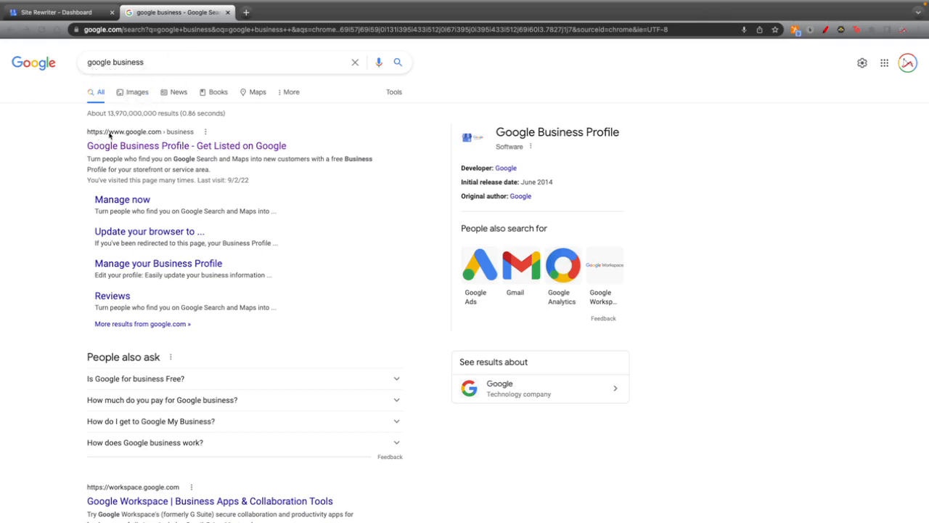
pyautogui.click(77, 18)
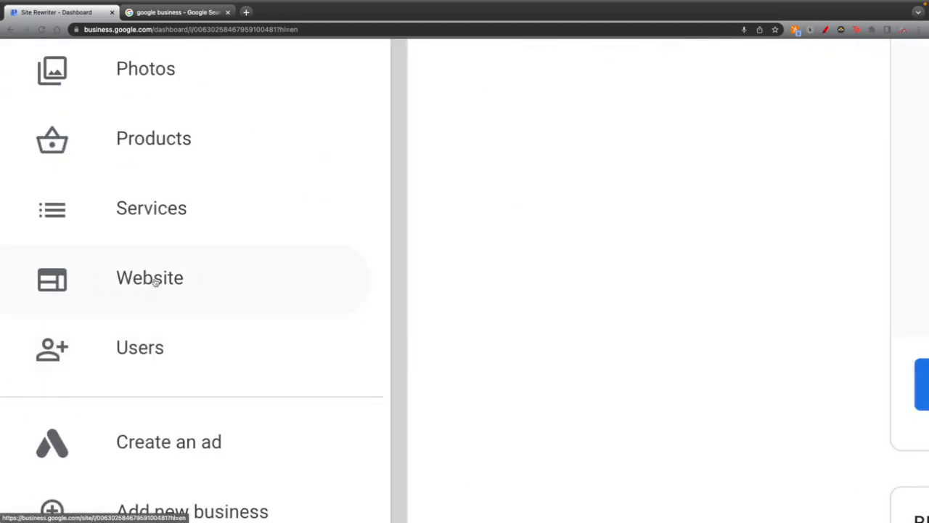
pyautogui.click(155, 281)
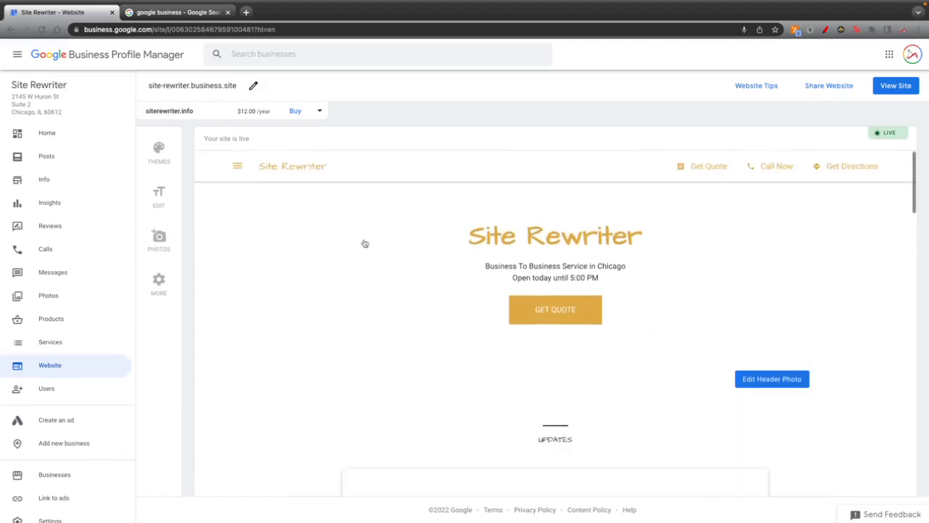
# Look over the live site's preview, including the title area, quote button and header photo
pyautogui.scroll(-2, 365, 243)
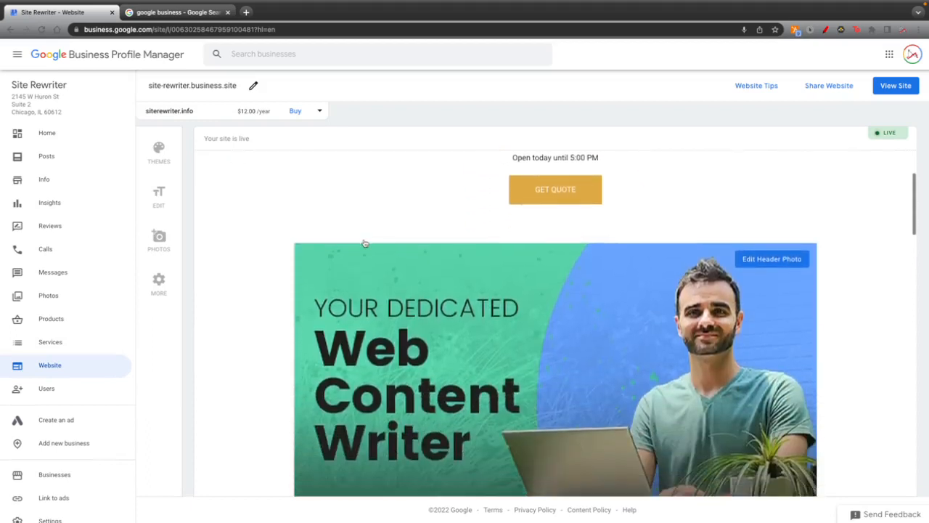
pyautogui.scroll(2, 365, 243)
pyautogui.scroll(-1, 365, 244)
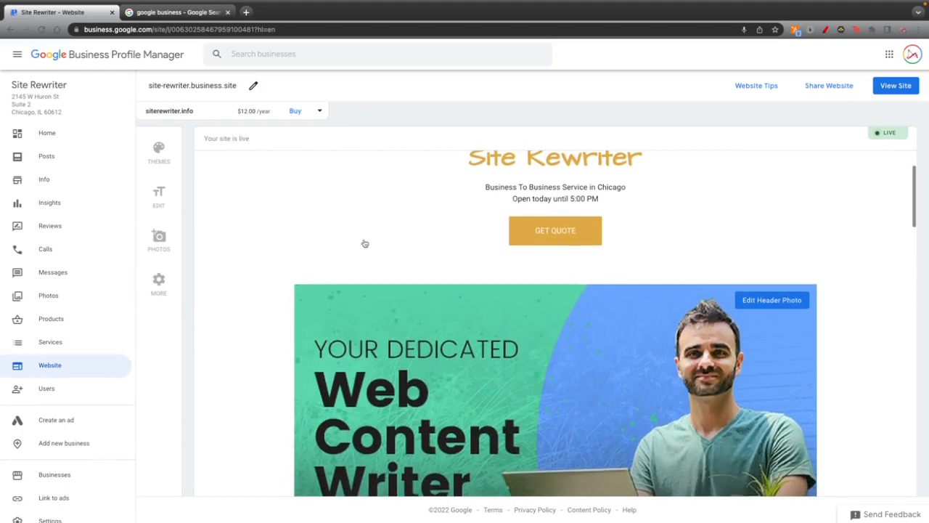
pyautogui.scroll(-1, 366, 243)
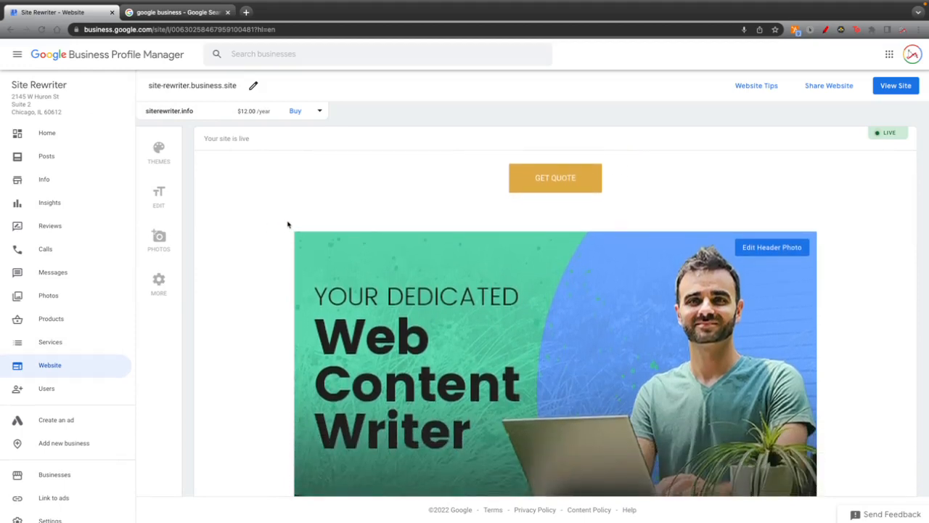
pyautogui.scroll(3, 261, 191)
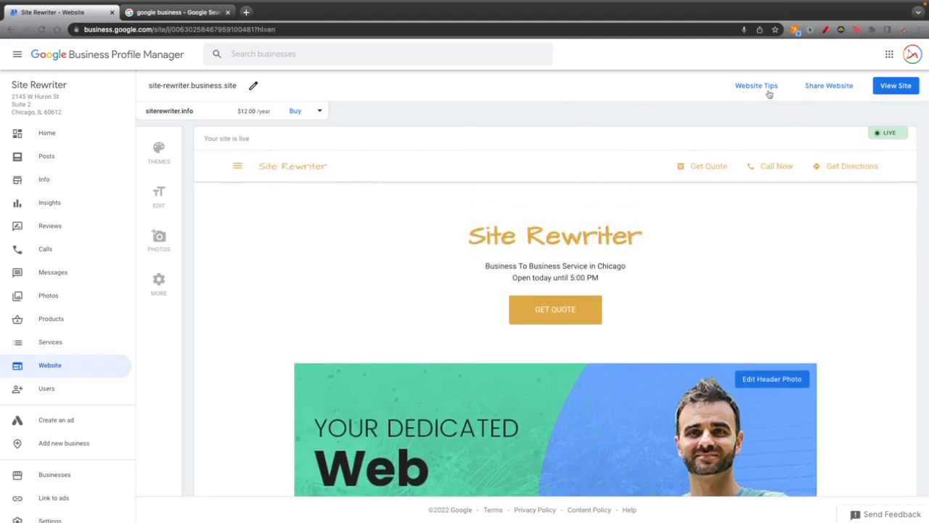
pyautogui.scroll(5, 766, 94)
pyautogui.scroll(-5, 405, 184)
# Try the Spring theme, then apply the Conservatory theme, save it and go on to the text editing options
pyautogui.click(160, 149)
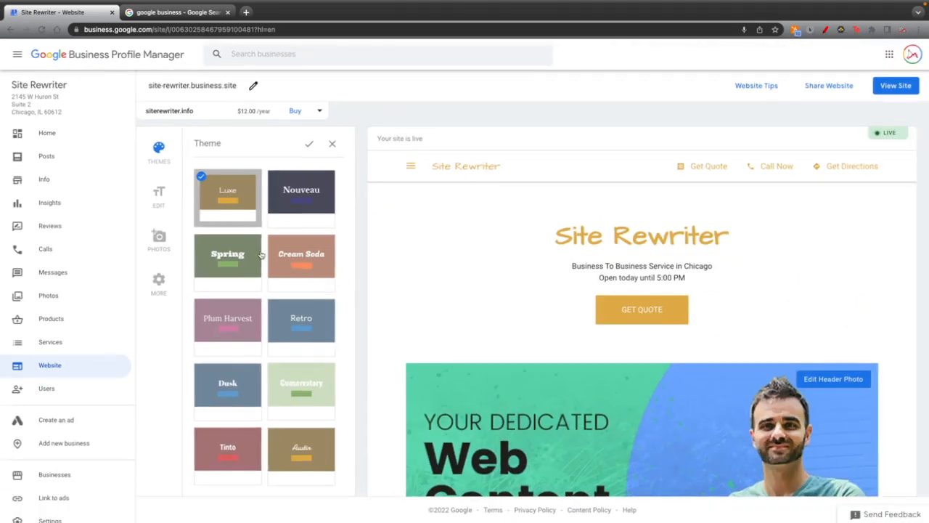
pyautogui.scroll(-1, 261, 254)
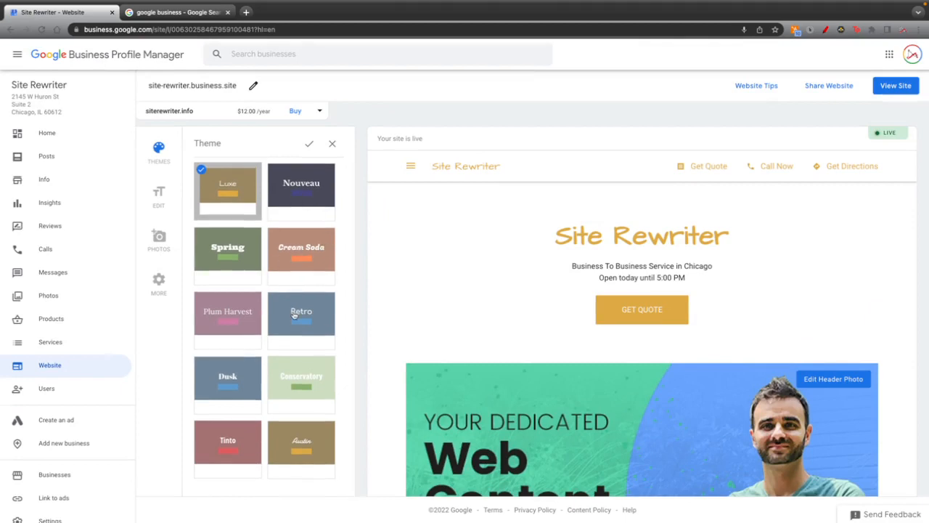
pyautogui.click(298, 379)
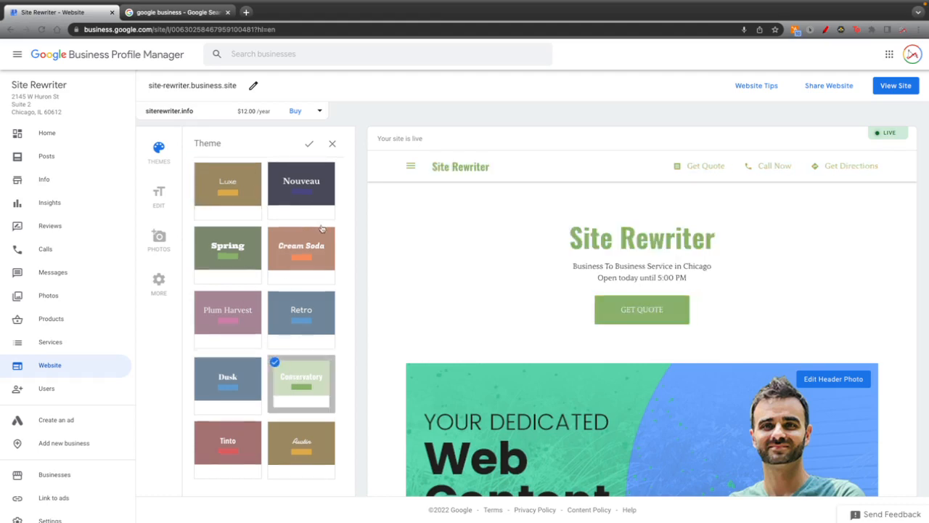
pyautogui.click(226, 257)
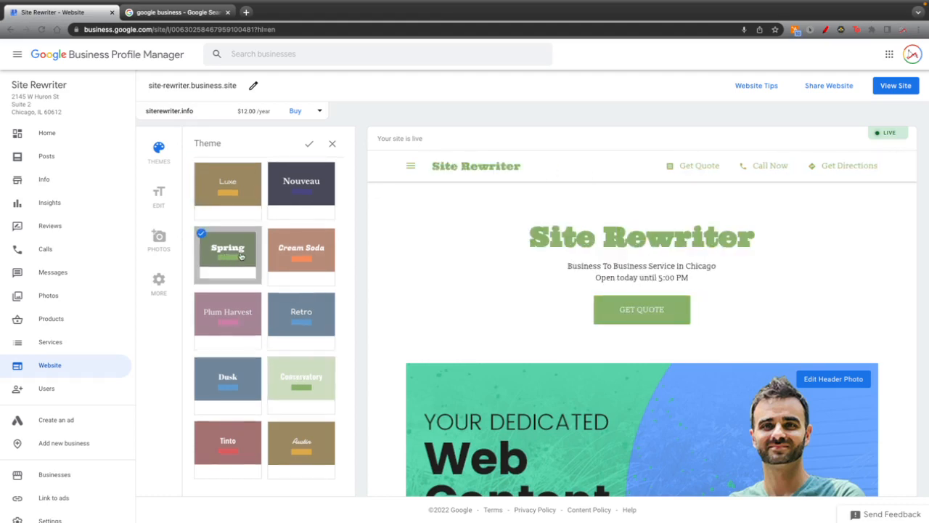
pyautogui.click(300, 383)
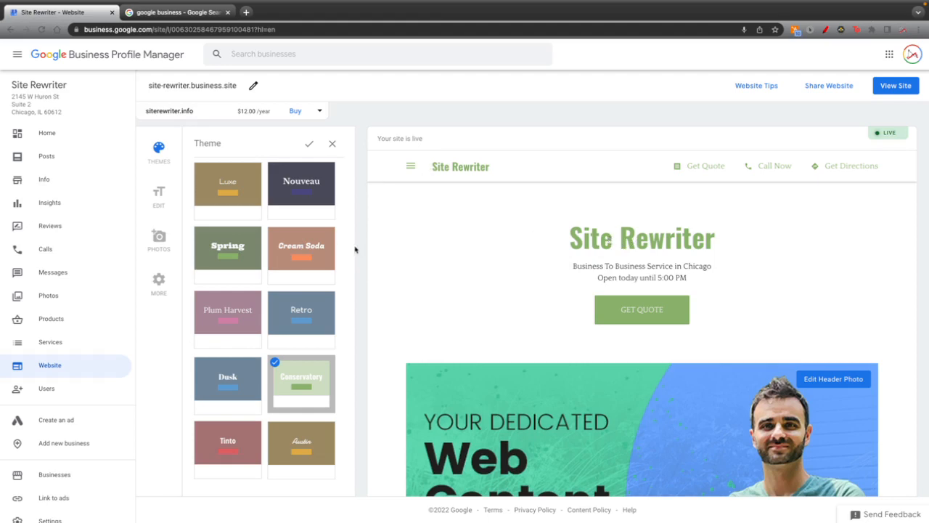
pyautogui.click(160, 196)
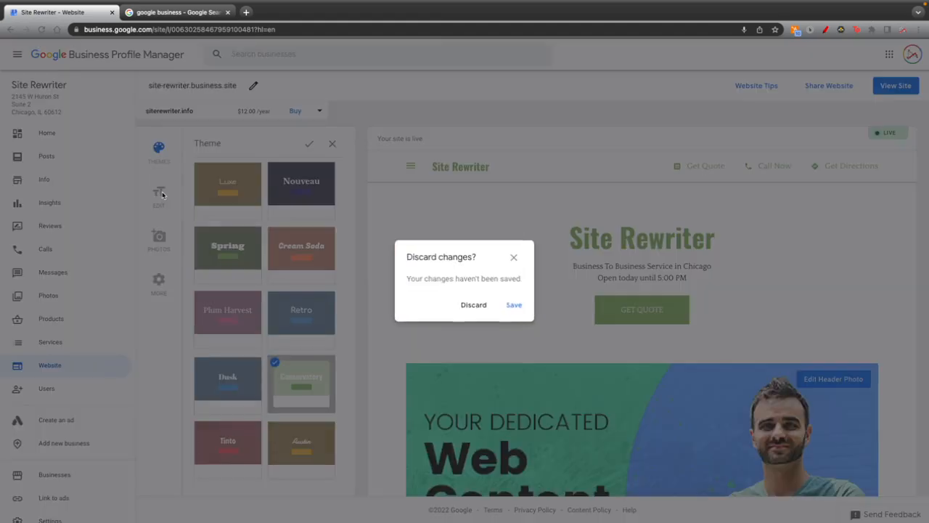
pyautogui.click(513, 305)
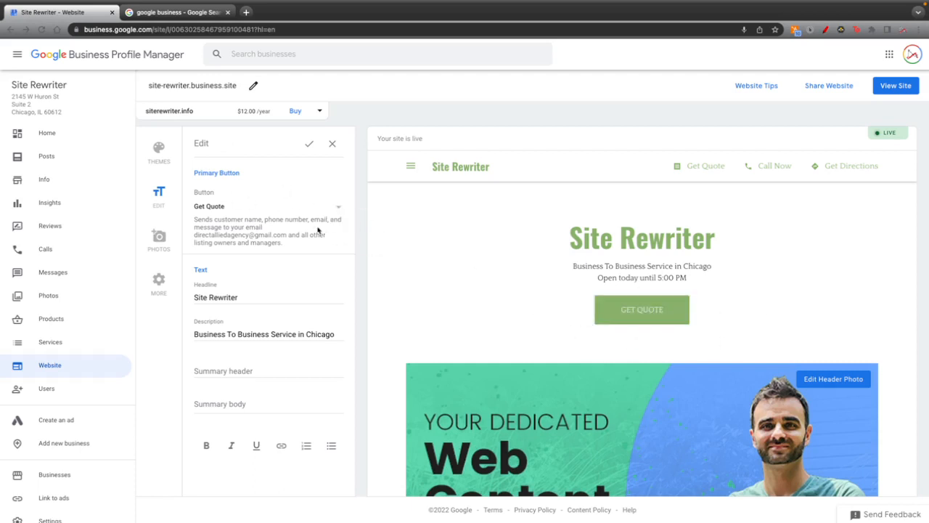
# Choose Get Quote as the site's primary button and check the summary header and body fields
pyautogui.click(336, 211)
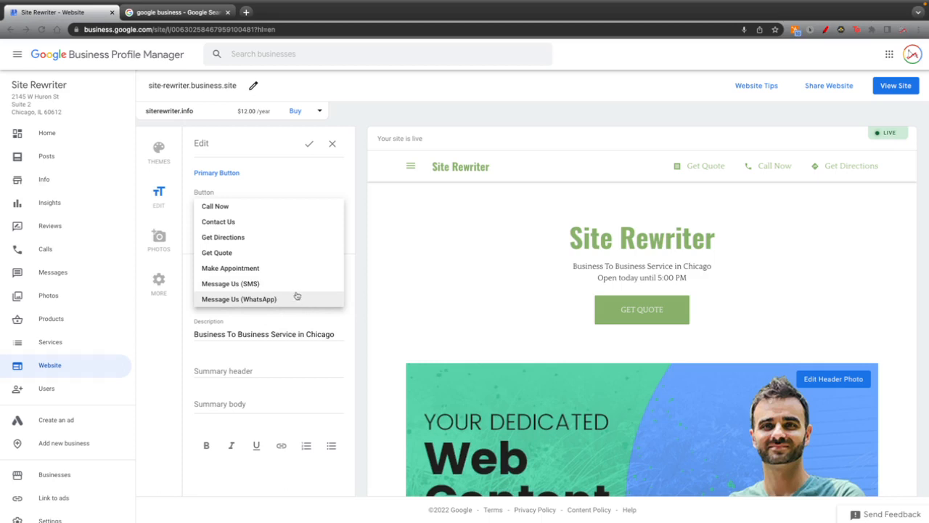
pyautogui.click(239, 259)
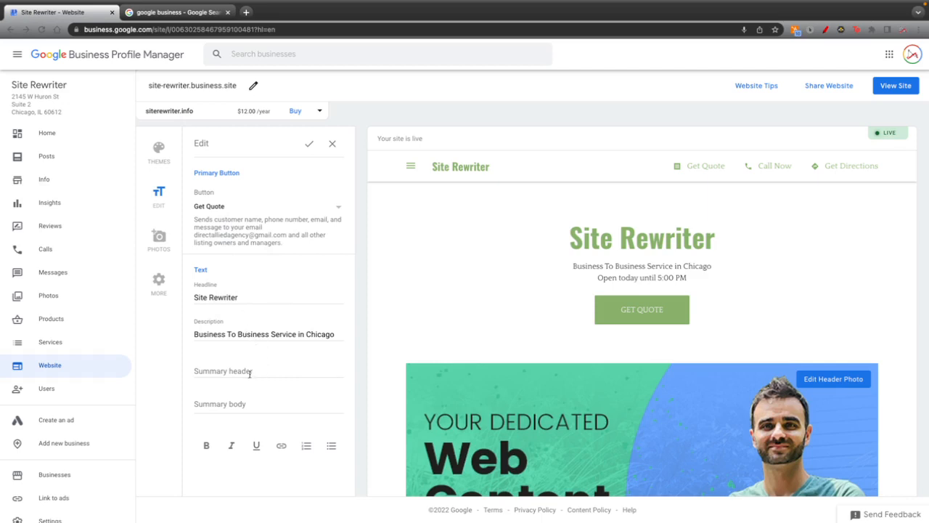
pyautogui.click(248, 371)
pyautogui.click(244, 424)
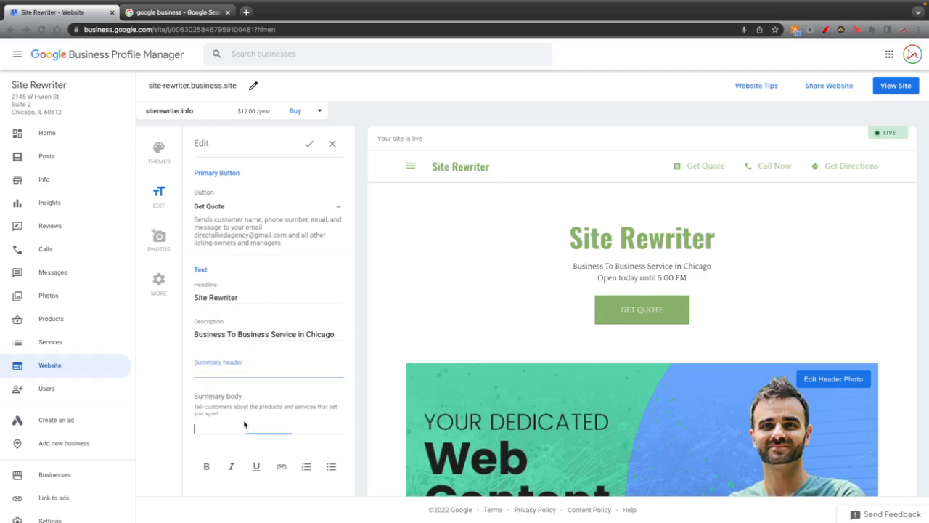
# Replace the site's headline with "Website Rewriting Services"
pyautogui.click(262, 298)
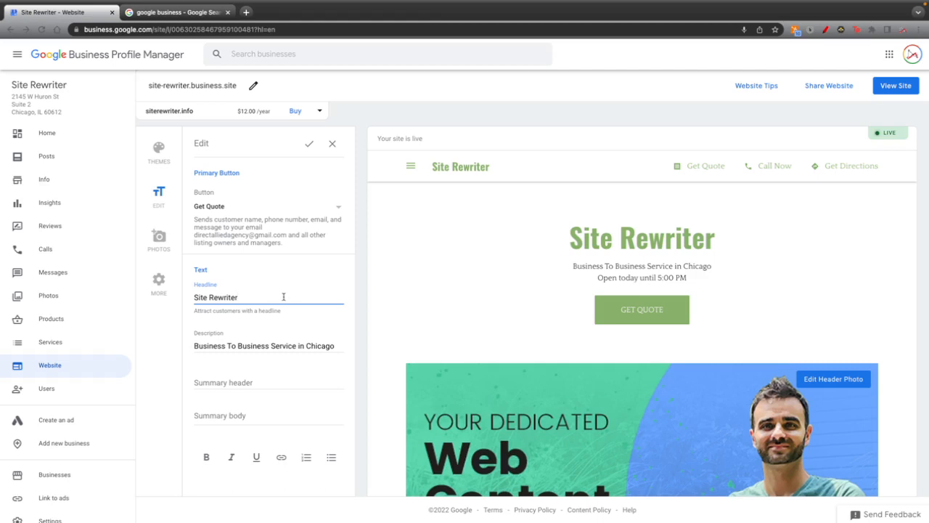
pyautogui.hotkey('ctrl', 'shift', 'Left')
pyautogui.hotkey('ctrl', 'shift', 'Left')
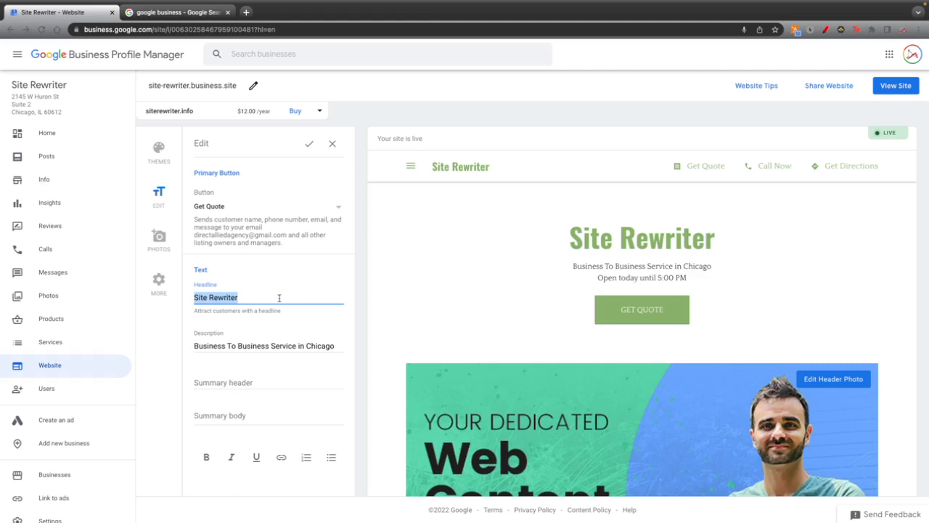
pyautogui.write('Website')
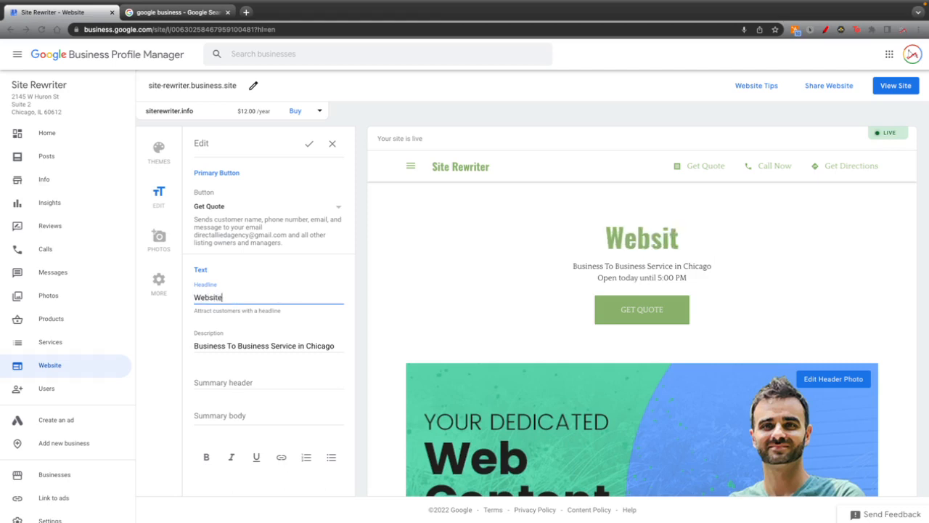
pyautogui.write(' Rewriting SE')
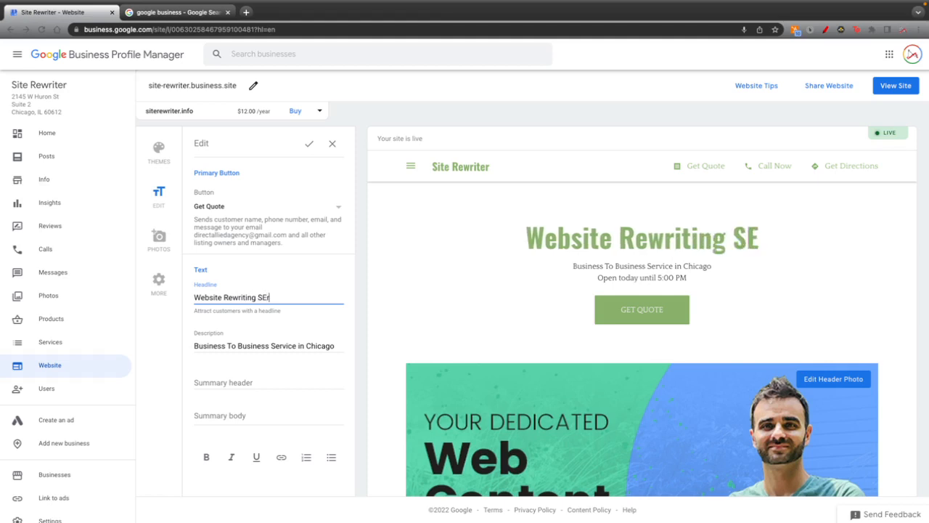
pyautogui.press('BackSpace')
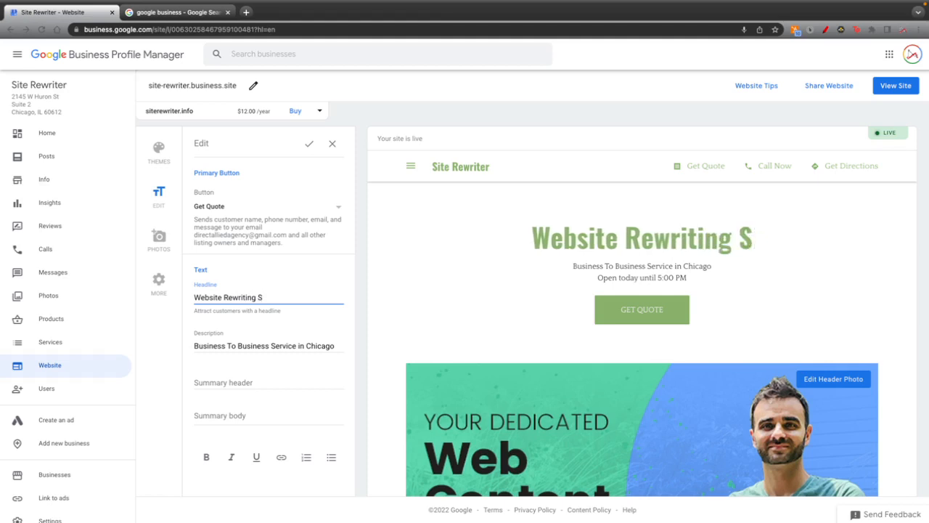
pyautogui.write('ervices')
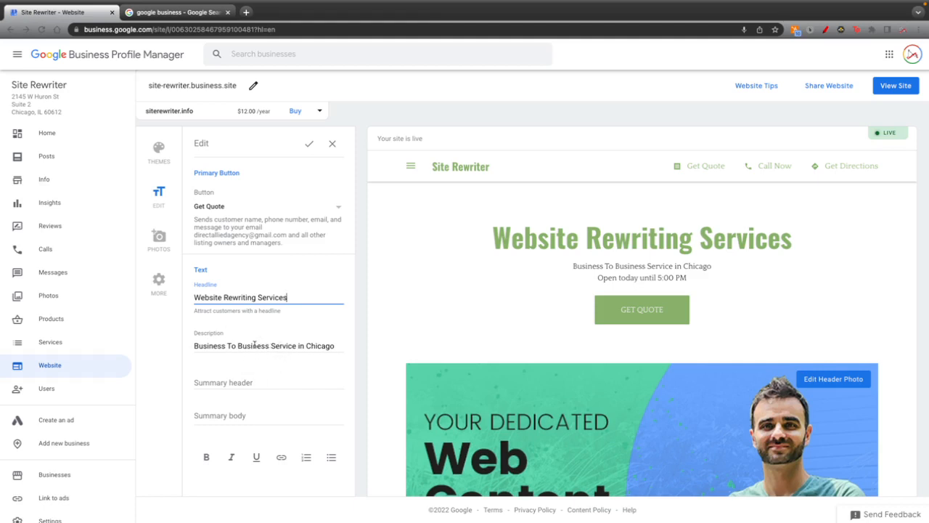
# Extend the headline with "In Chicago" so it reads "Website Rewriting Services In Chicago"
pyautogui.click(301, 346)
pyautogui.click(305, 304)
pyautogui.write('In Chi')
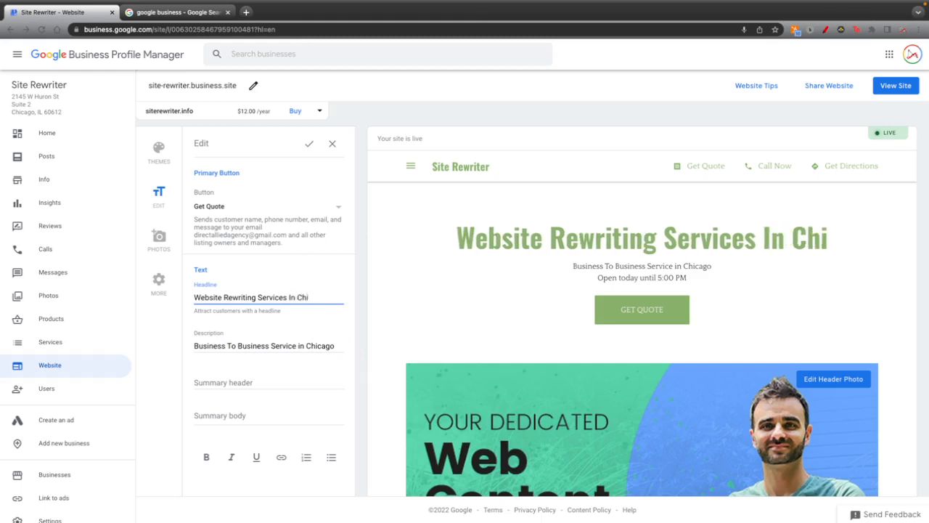
pyautogui.write('cago')
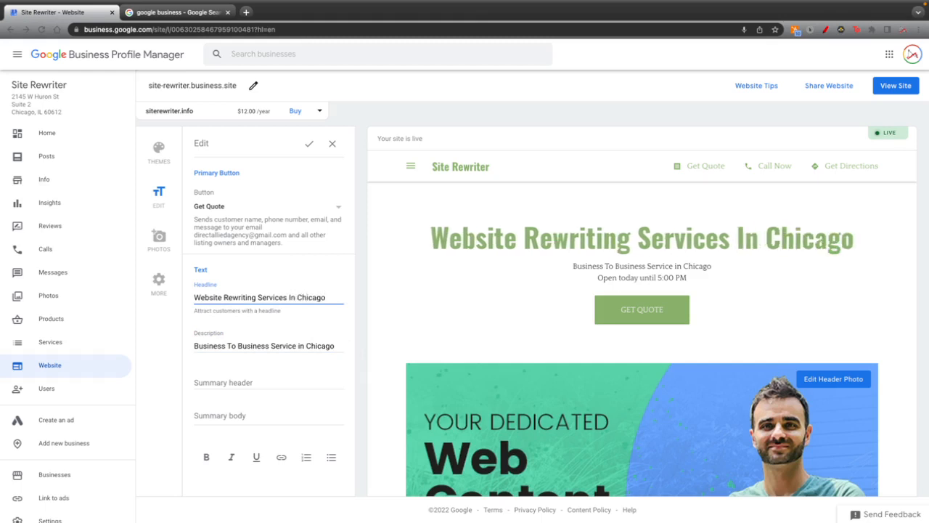
# Replace the one-line business description with "Site Rewriter"
pyautogui.click(328, 345)
pyautogui.doubleClick(330, 334)
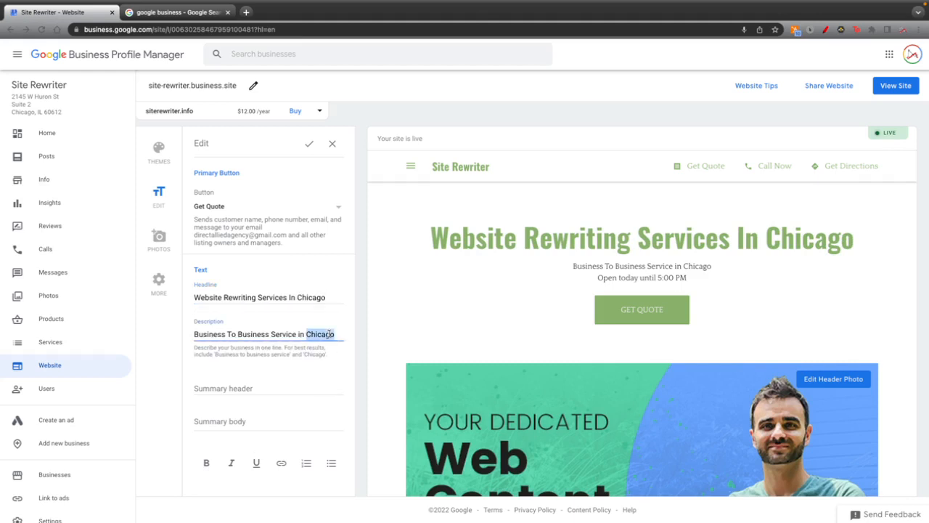
pyautogui.tripleClick(331, 334)
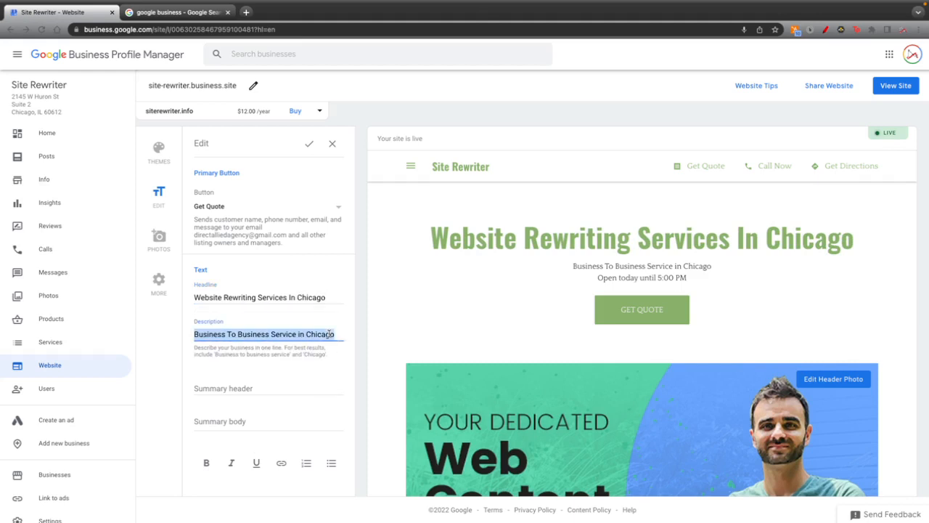
pyautogui.write('Site')
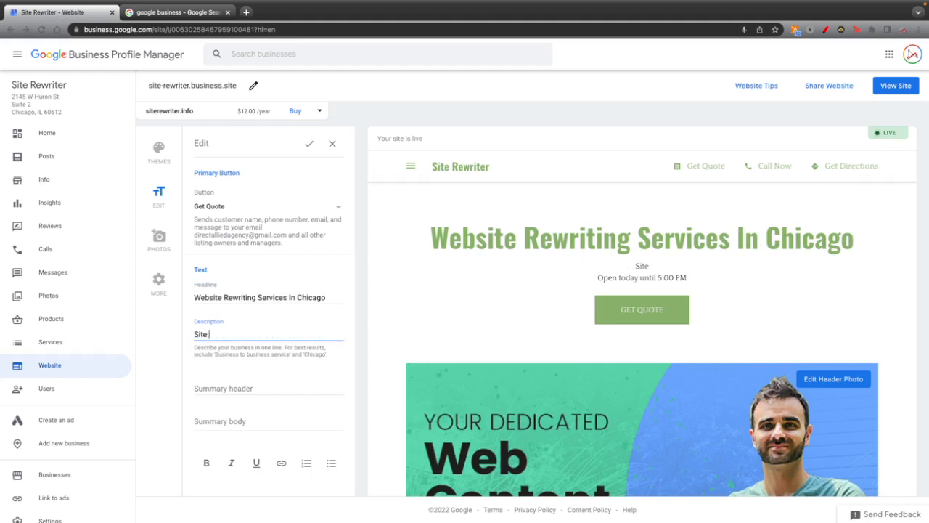
pyautogui.write(' Rewriter')
# Enter "We're a full website rewriting service" as the summary header and check it in the site preview
pyautogui.click(234, 388)
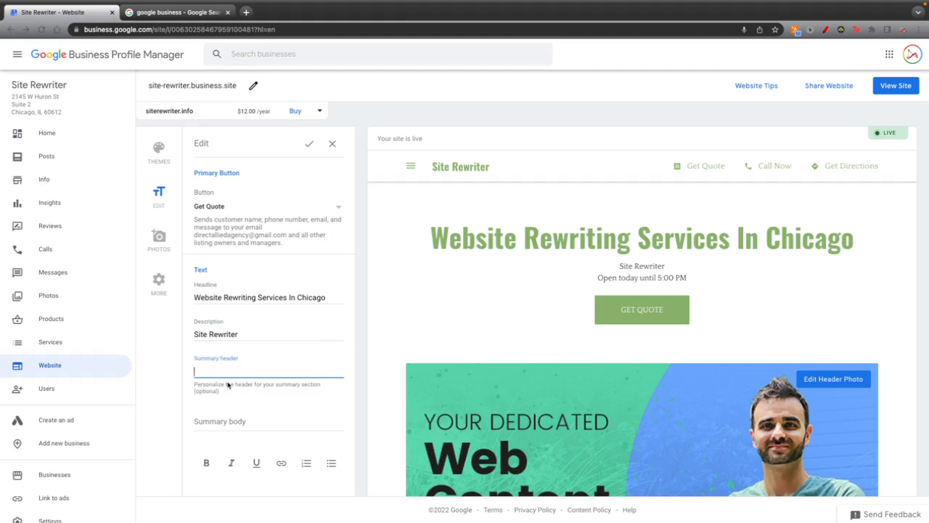
pyautogui.write("We're a full website rewrti")
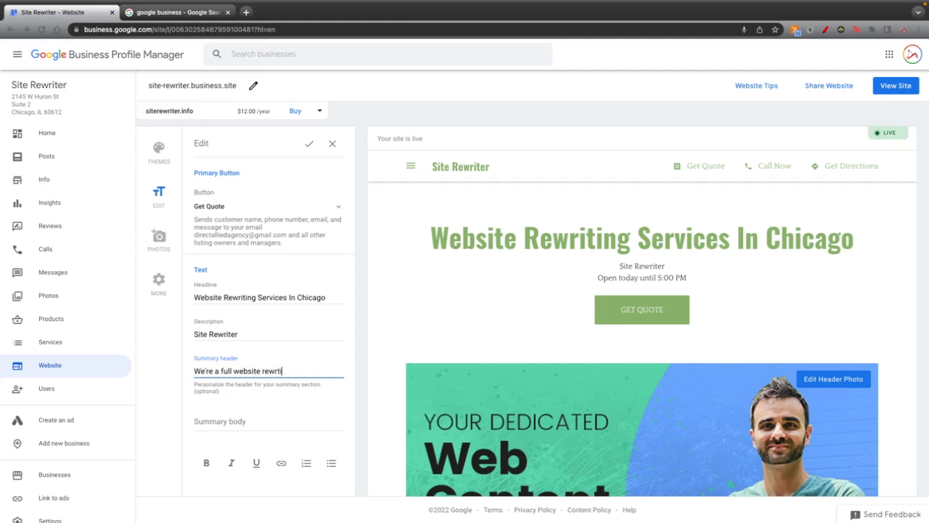
pyautogui.write('iting service')
pyautogui.press('BackSpace')
pyautogui.press('BackSpace')
pyautogui.write('e')
pyautogui.scroll(-8, 554, 288)
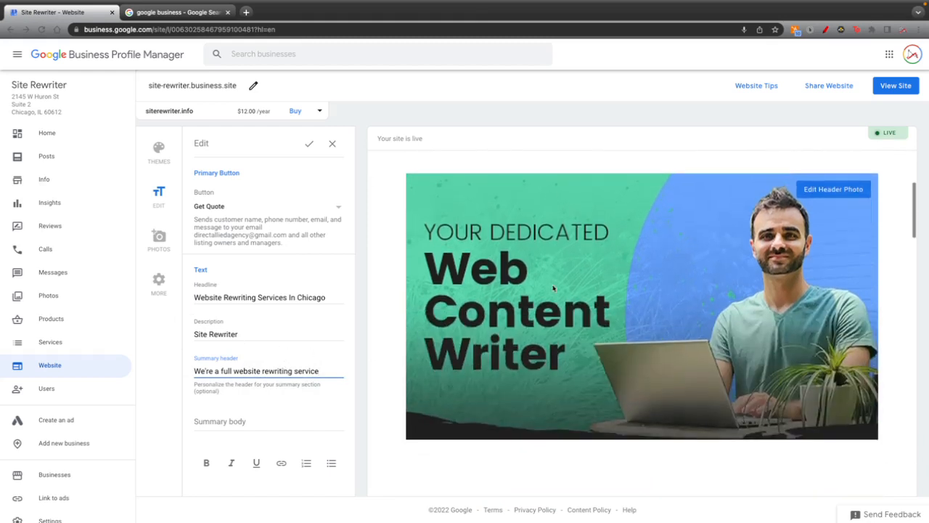
pyautogui.scroll(-8, 553, 288)
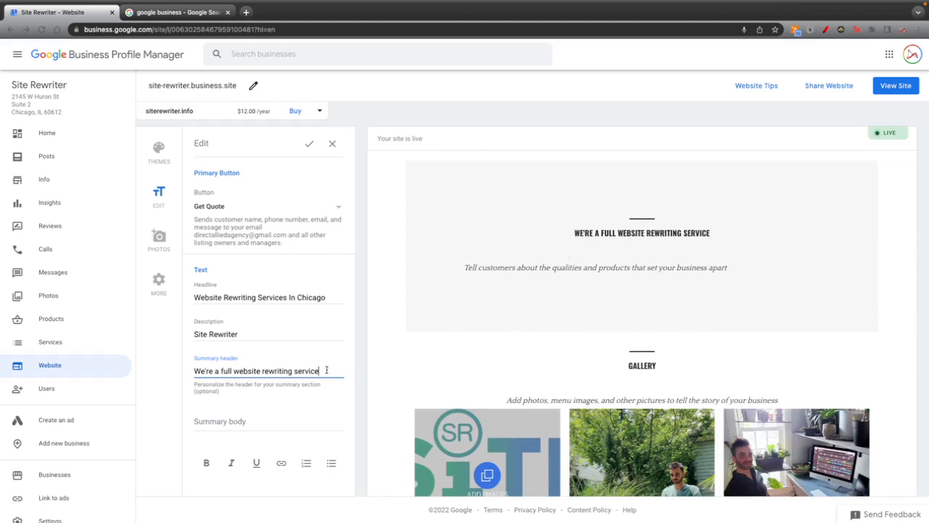
pyautogui.scroll(15, 531, 296)
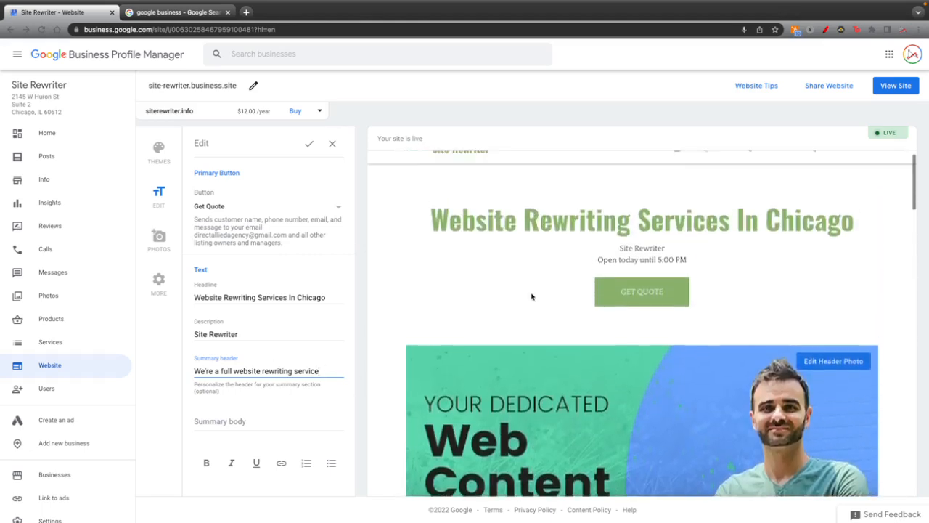
pyautogui.scroll(-15, 531, 296)
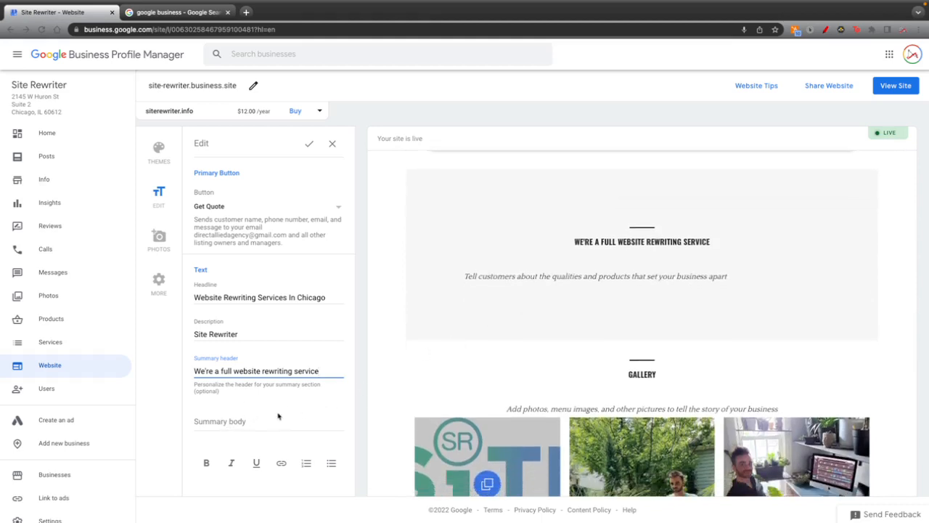
pyautogui.click(240, 424)
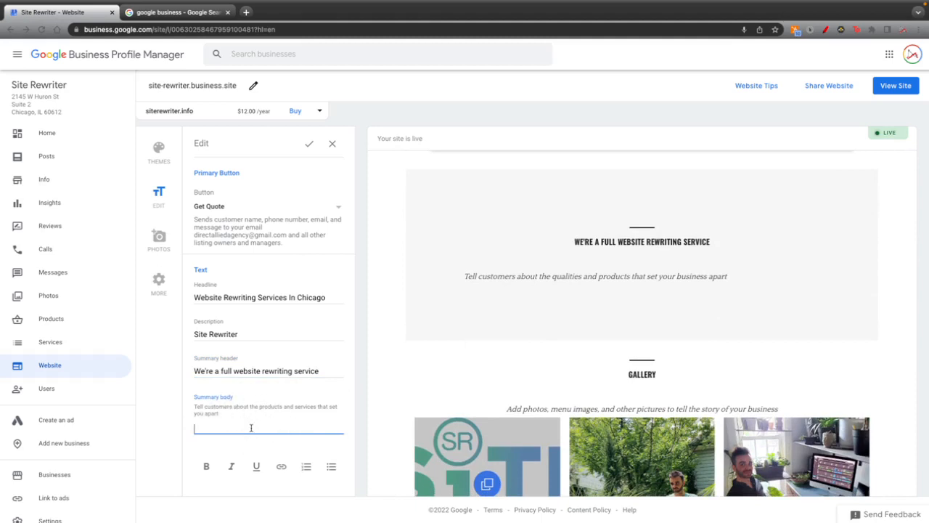
pyautogui.write('fg')
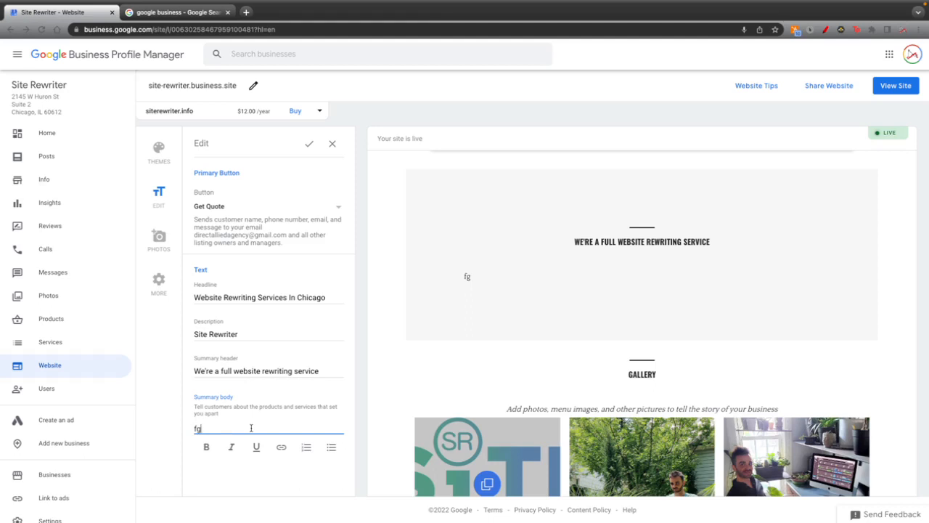
pyautogui.press('BackSpace')
pyautogui.press('BackSpace')
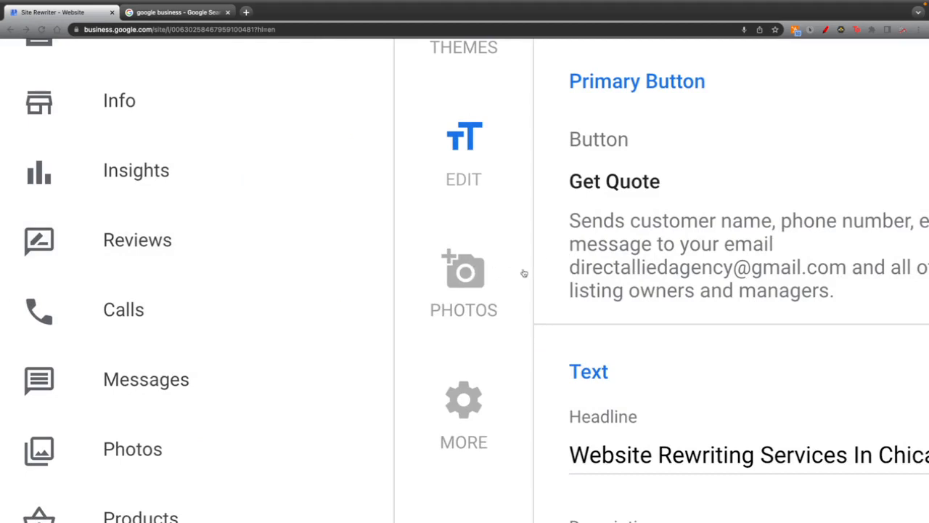
# Save the pending site text edits on the way to the gallery image upload, and close the upload dialog without adding photos
pyautogui.scroll(1, 477, 281)
pyautogui.click(466, 327)
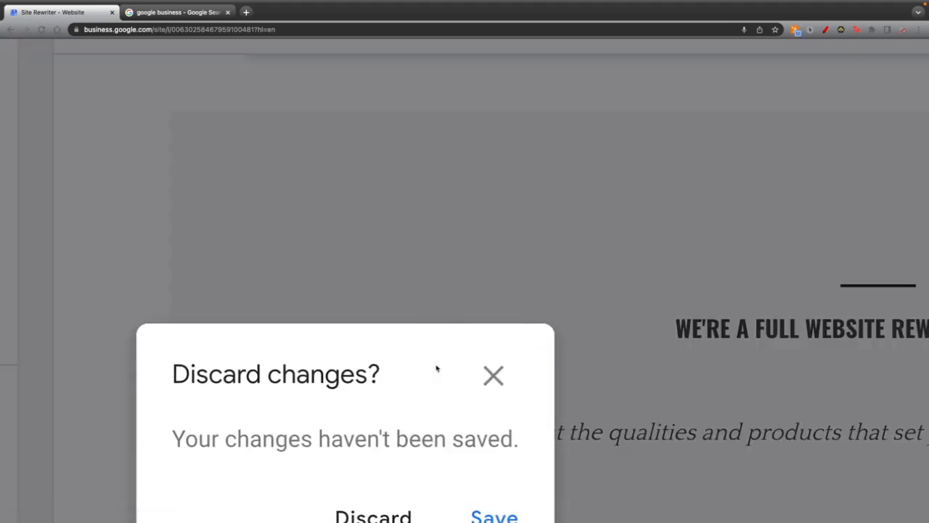
pyautogui.click(494, 515)
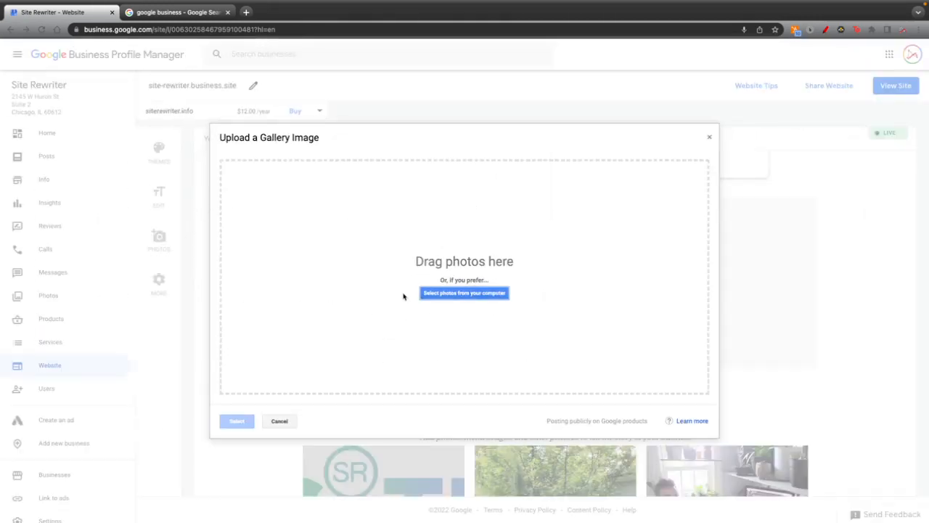
pyautogui.click(710, 137)
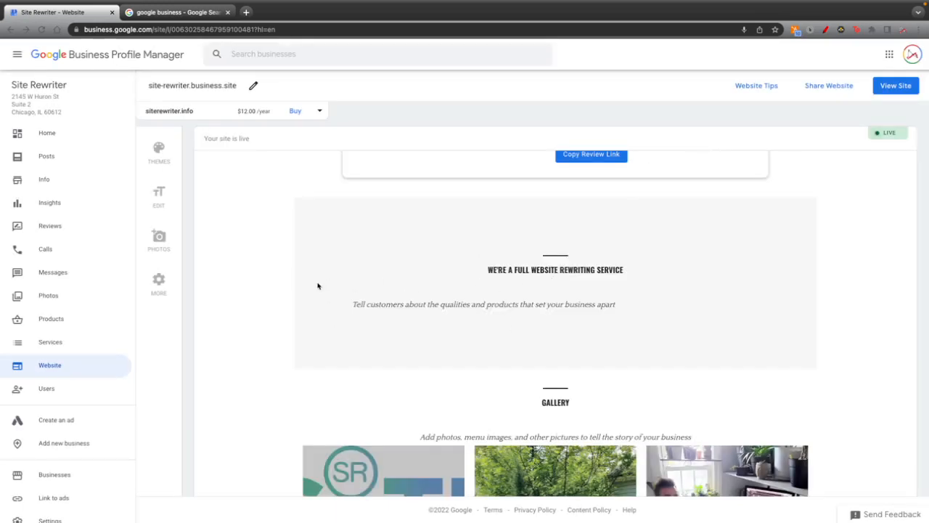
# Open the site's additional settings and examine the business.site address and the domain options under Publishing
pyautogui.scroll(5, 313, 282)
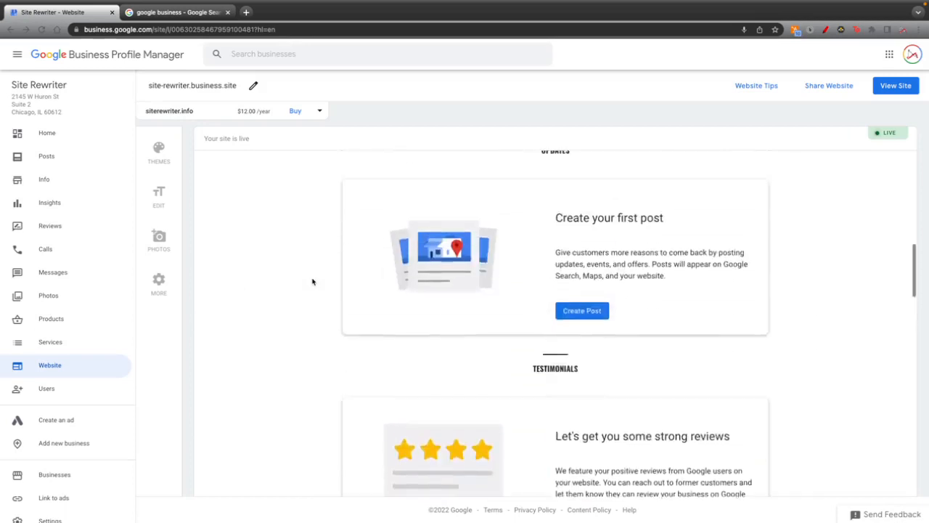
pyautogui.scroll(-5, 313, 282)
pyautogui.click(159, 282)
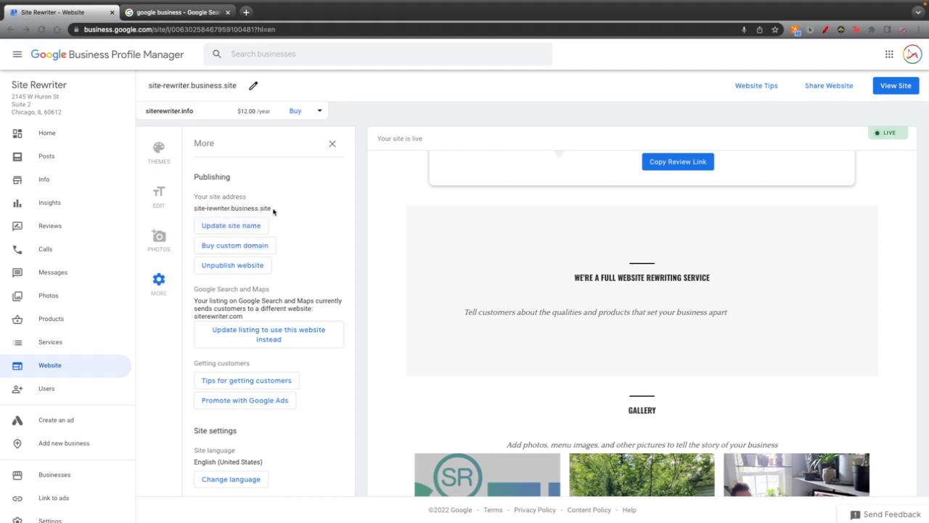
pyautogui.moveTo(272, 209); pyautogui.dragTo(231, 208)
pyautogui.scroll(5, 241, 247)
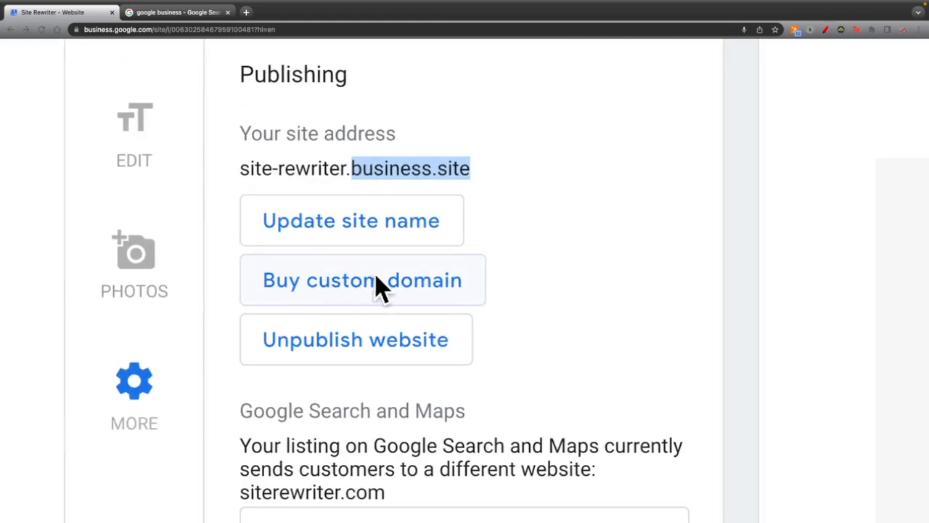
pyautogui.scroll(-5, 356, 282)
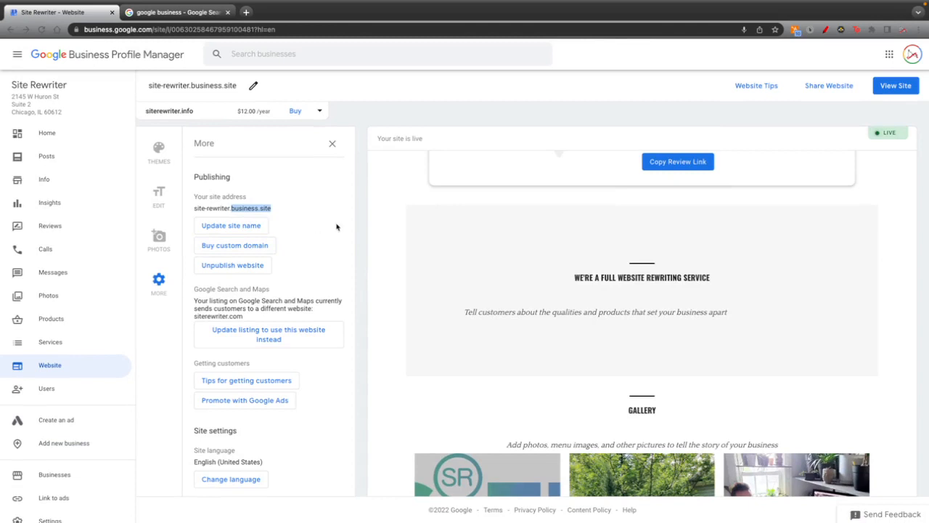
# Start updating the site name and replace the address with "website-content-rewriting"
pyautogui.click(237, 226)
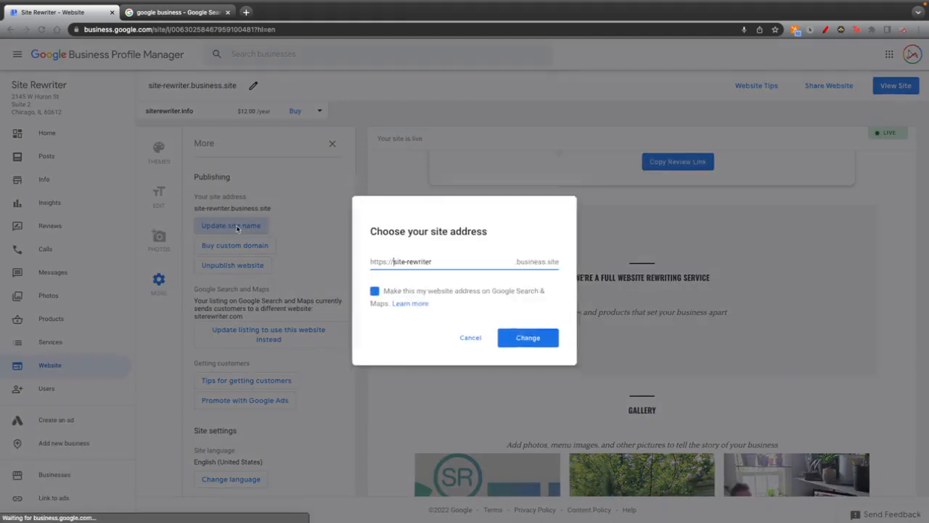
pyautogui.moveTo(447, 260); pyautogui.dragTo(372, 265)
pyautogui.write('webist')
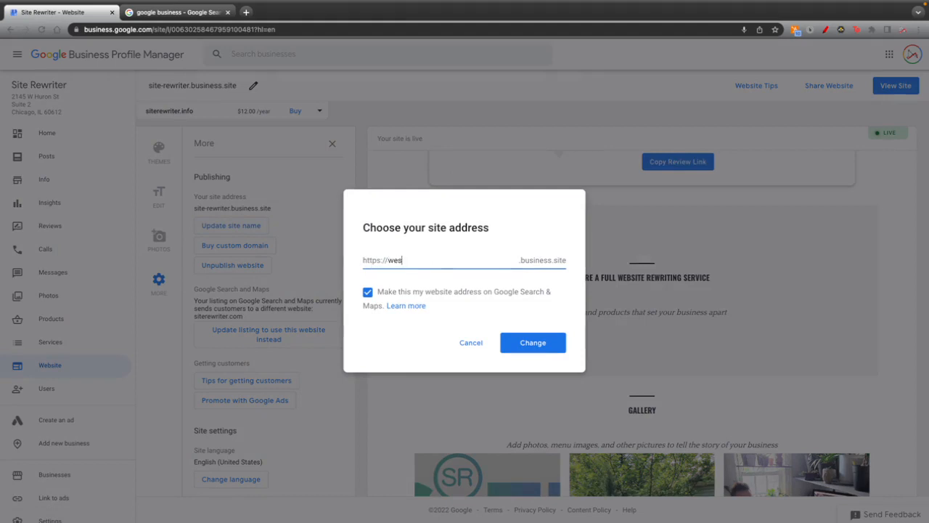
pyautogui.press('BackSpace')
pyautogui.press('BackSpace')
pyautogui.press('BackSpace')
pyautogui.write('site-c')
pyautogui.press('BackSpace')
pyautogui.press('BackSpace')
pyautogui.write('_')
pyautogui.write('content-')
pyautogui.write('rewriting')
# Turn off making this the website address on Google Search & Maps, and apply the site address change
pyautogui.click(455, 290)
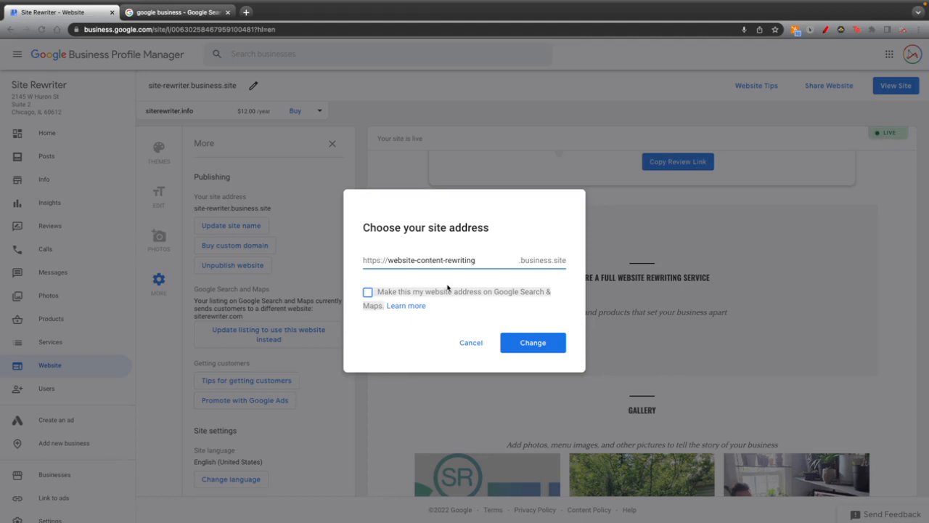
pyautogui.click(368, 294)
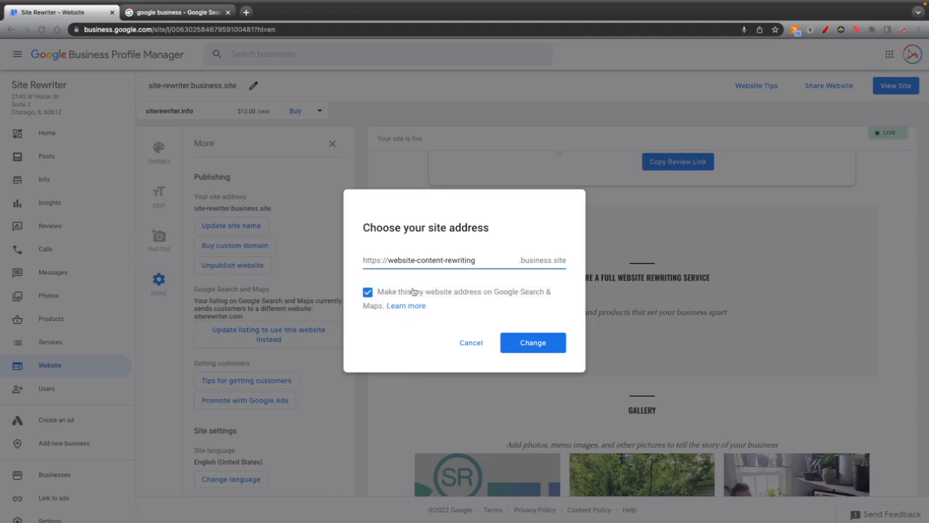
pyautogui.click(458, 295)
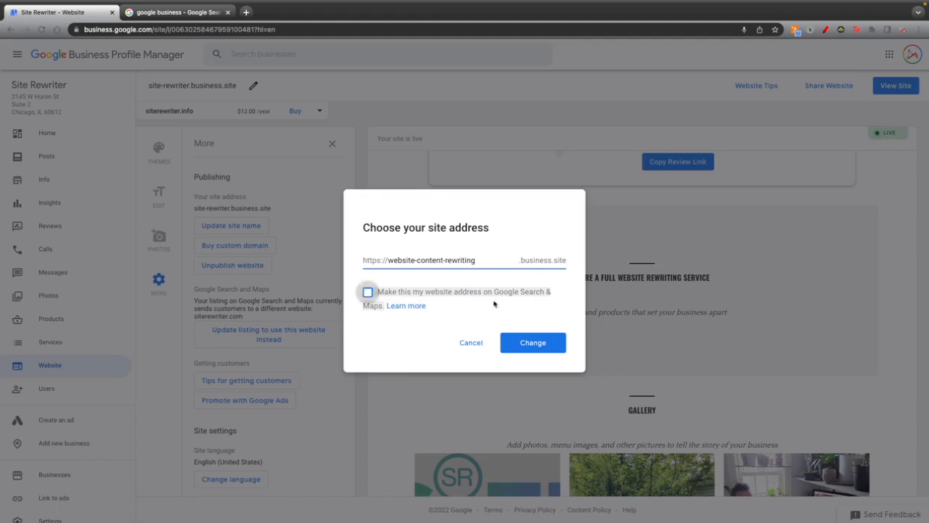
pyautogui.click(368, 293)
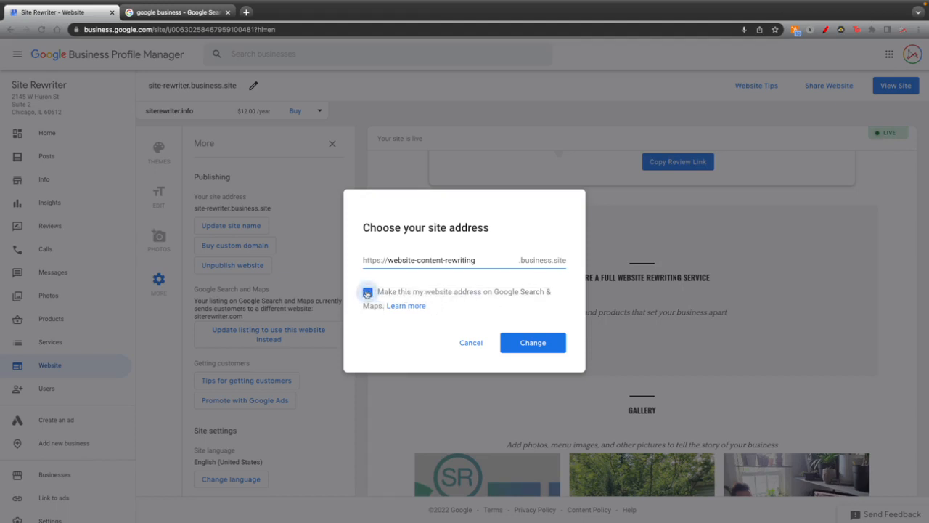
pyautogui.click(367, 293)
pyautogui.click(530, 344)
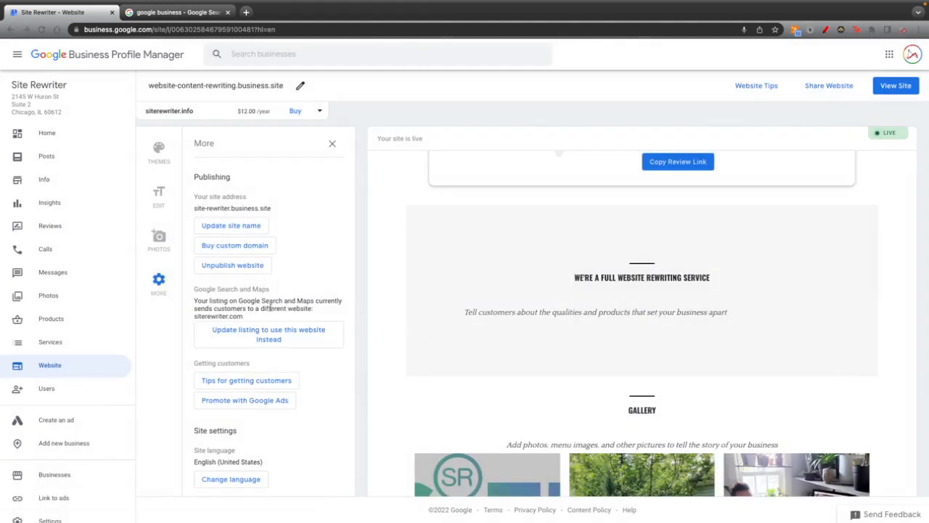
pyautogui.scroll(-1, 285, 230)
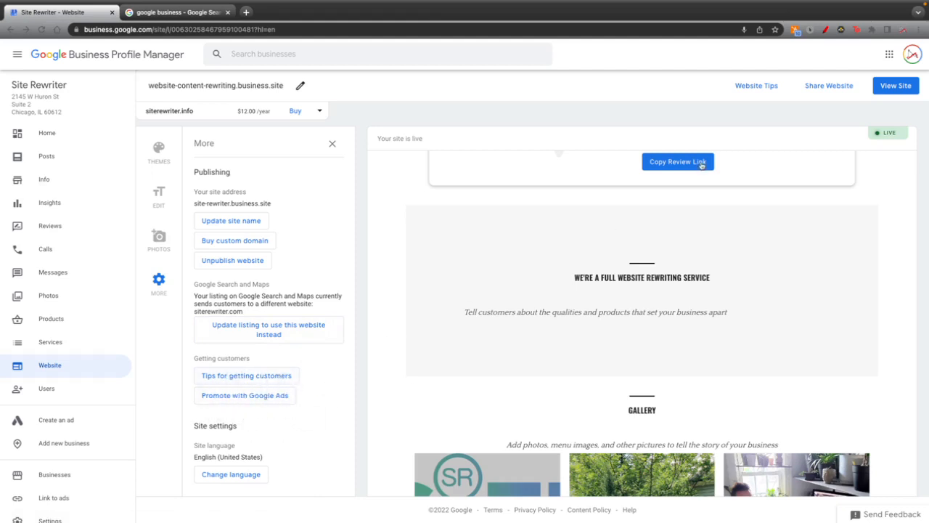
pyautogui.scroll(1, 263, 301)
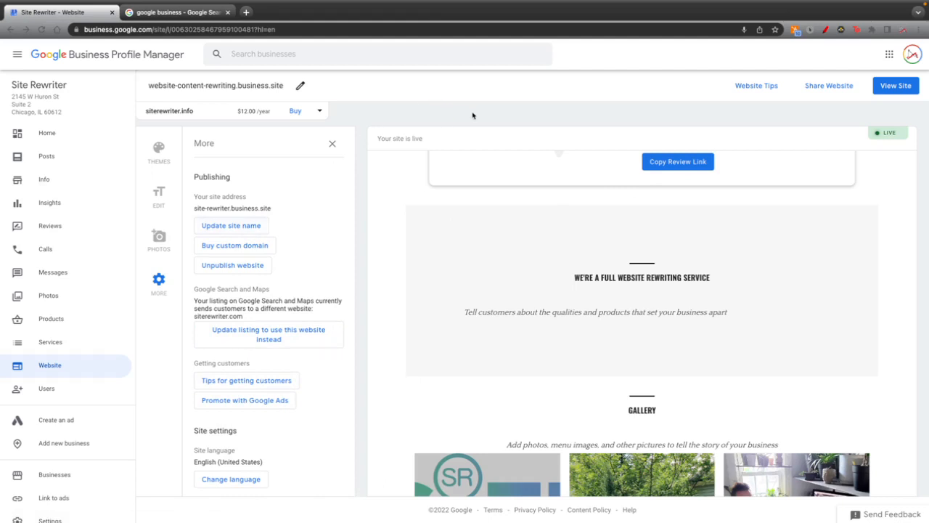
pyautogui.click(161, 241)
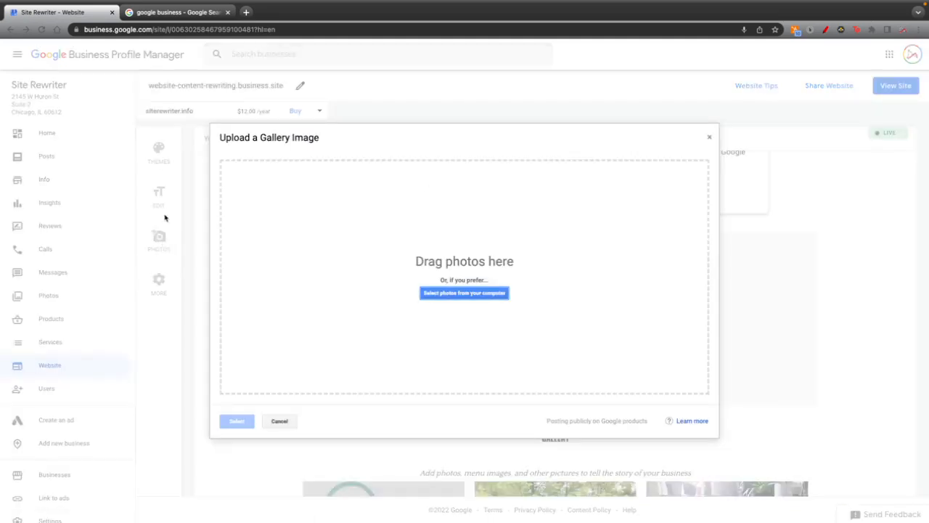
pyautogui.click(281, 421)
# Resubmit the website-content-rewriting site address from the publishing settings with the Google Search & Maps option turned off
pyautogui.click(159, 285)
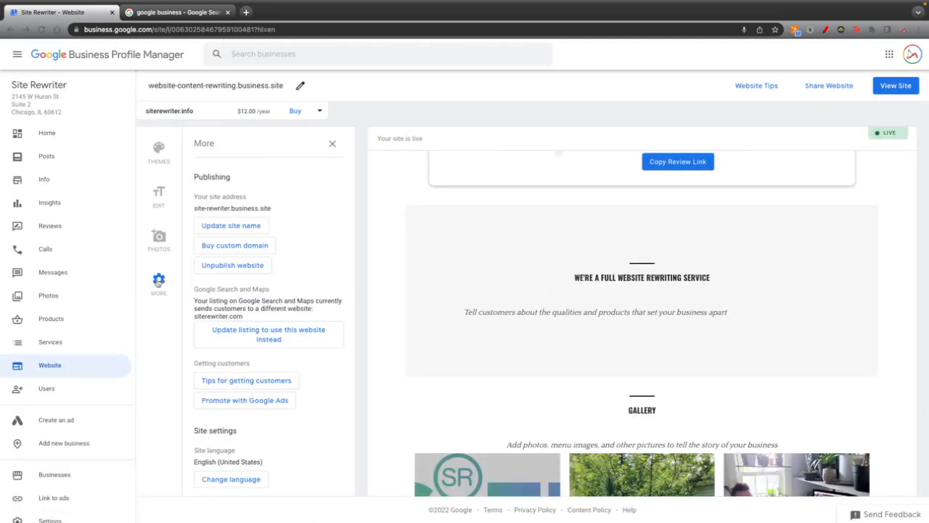
pyautogui.click(236, 225)
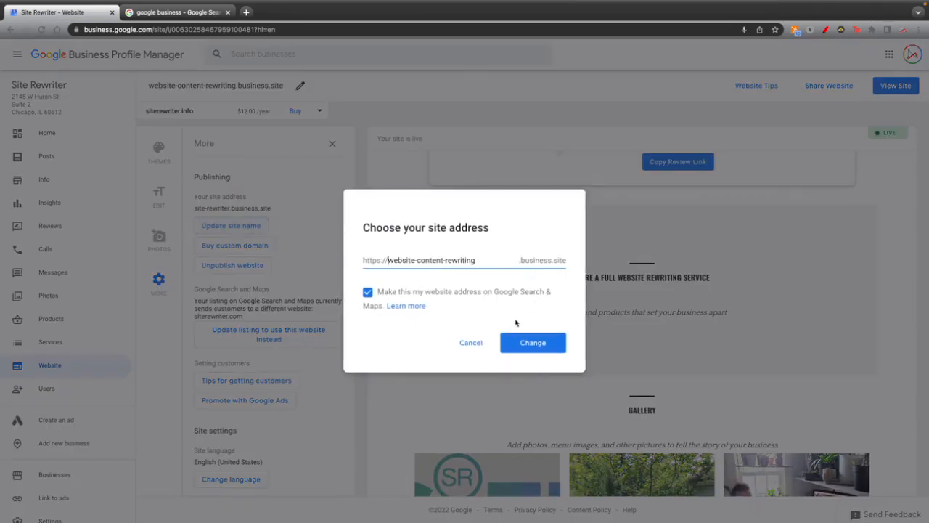
pyautogui.click(368, 291)
pyautogui.click(534, 346)
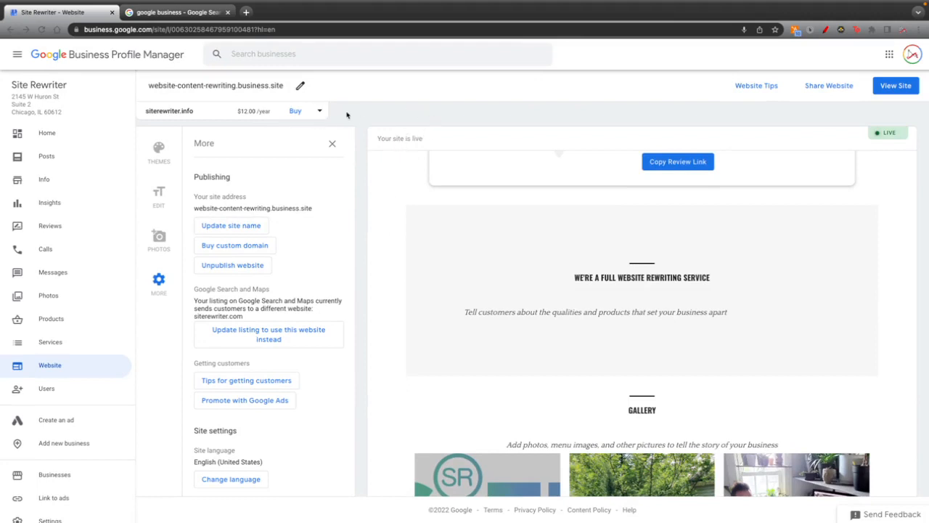
# View the live site, dismiss its cookie notice and review the page from the headline through the gallery to the contact section
pyautogui.click(887, 81)
pyautogui.click(898, 86)
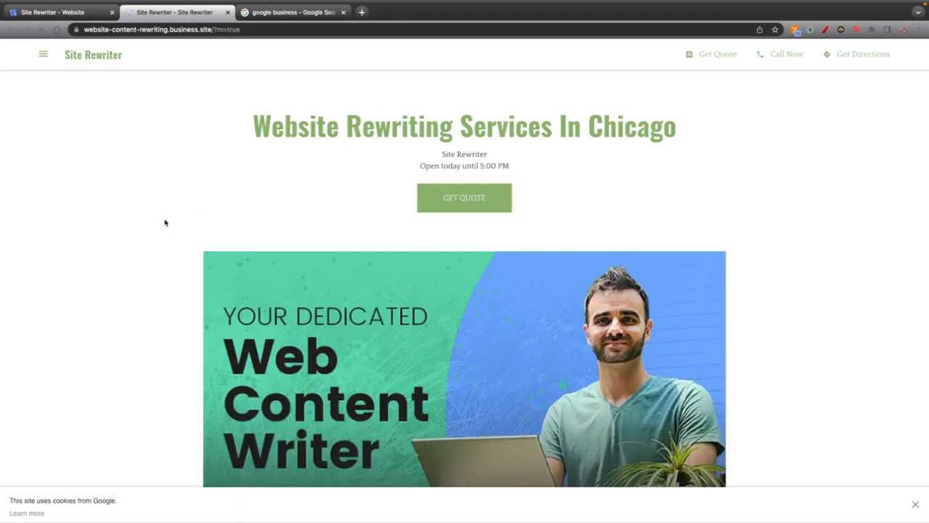
pyautogui.scroll(-4, 158, 218)
pyautogui.scroll(-10, 156, 220)
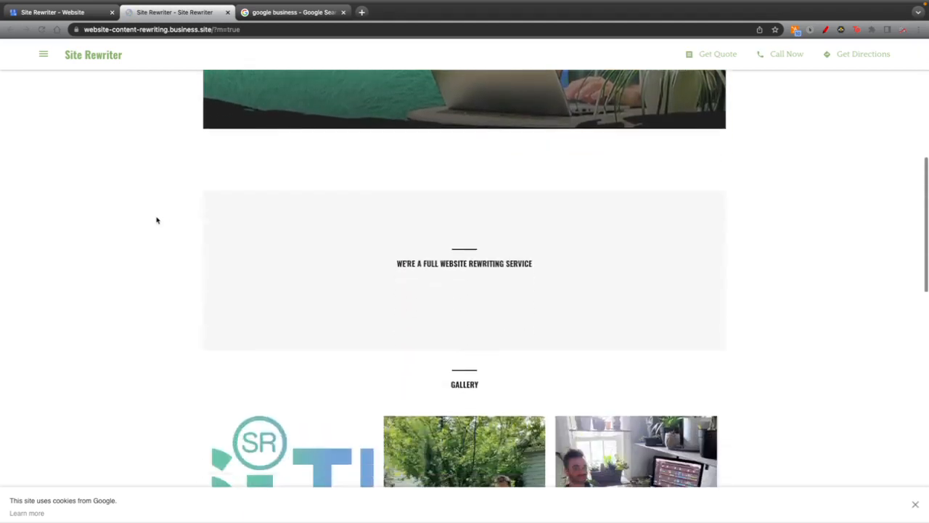
pyautogui.scroll(-5, 156, 219)
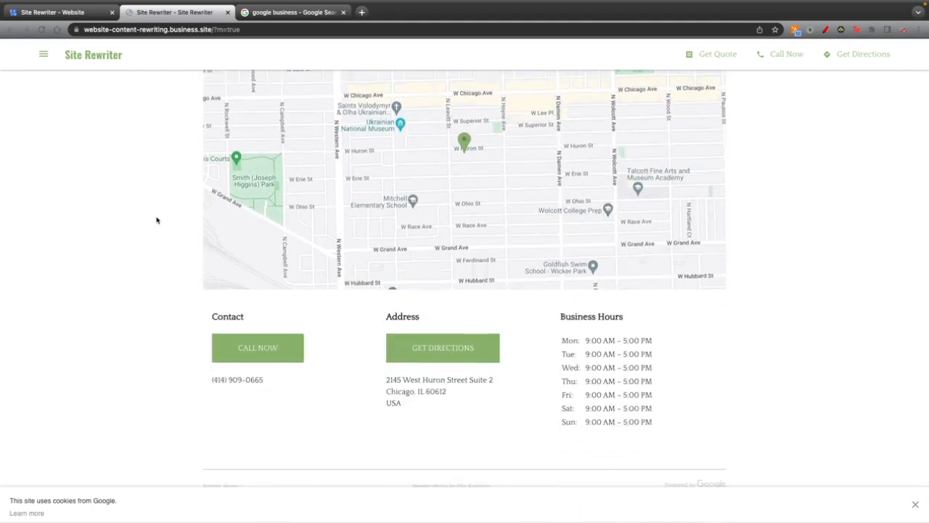
pyautogui.scroll(1, 156, 220)
pyautogui.scroll(-1, 156, 220)
pyautogui.click(915, 505)
pyautogui.scroll(10, 367, 406)
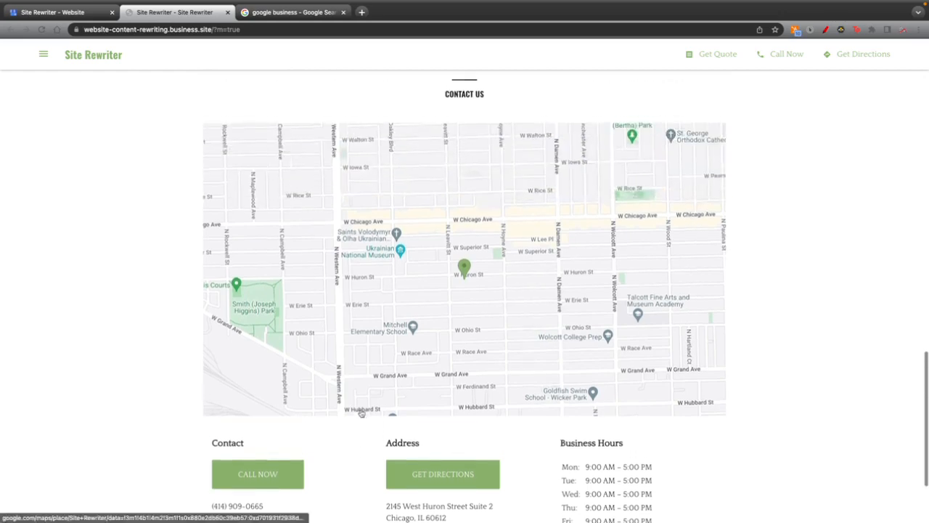
pyautogui.scroll(3, 320, 321)
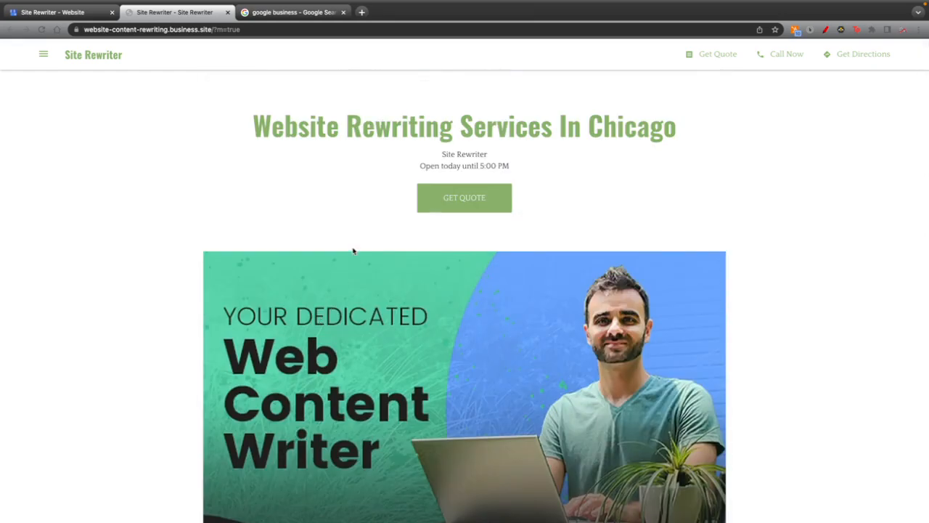
# Return to the Business Profile Manager and examine the business info page, including hours, services, attributes and the business description
pyautogui.click(52, 11)
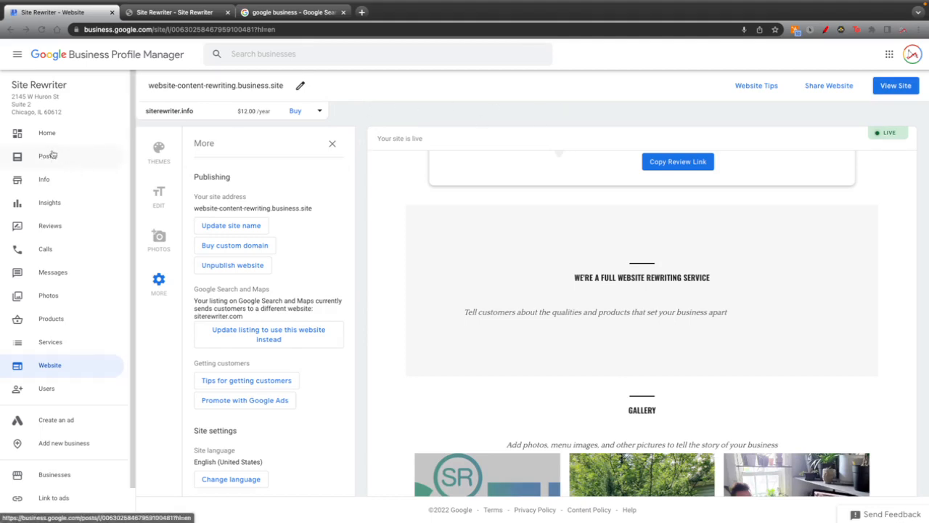
pyautogui.scroll(5, 52, 154)
pyautogui.scroll(-2, 126, 137)
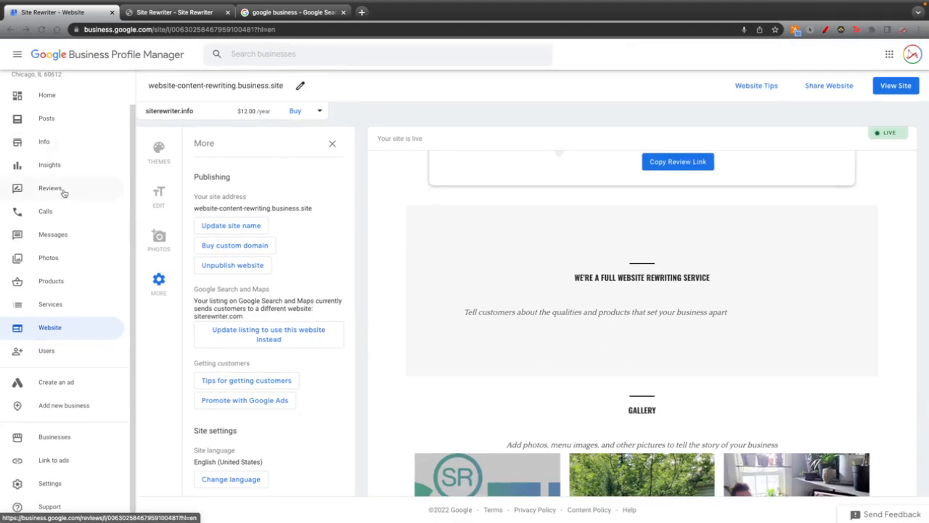
pyautogui.click(47, 143)
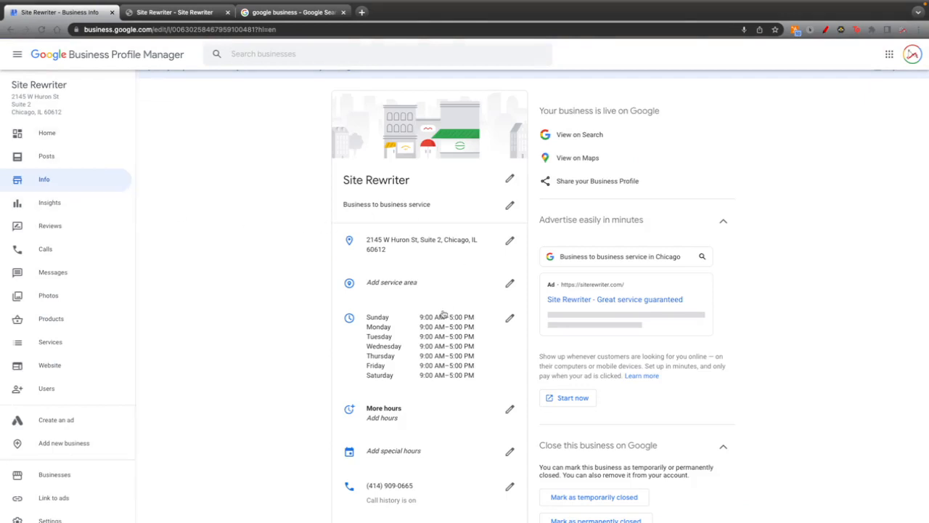
pyautogui.scroll(-5, 444, 313)
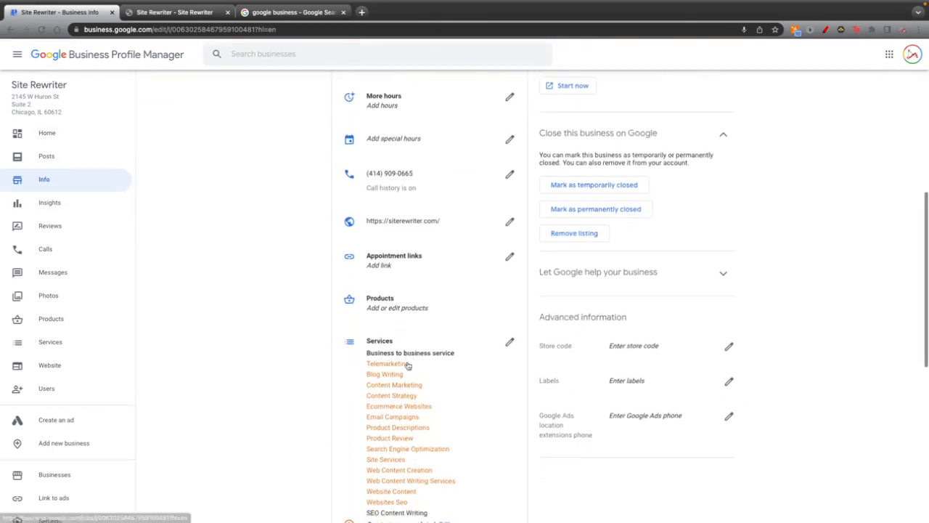
pyautogui.scroll(-3, 408, 365)
pyautogui.scroll(2, 407, 254)
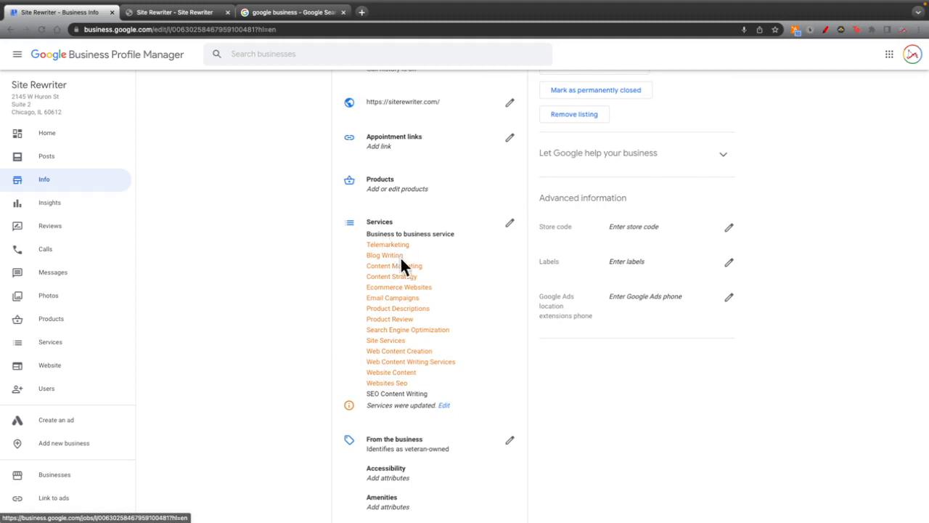
pyautogui.scroll(-3, 388, 290)
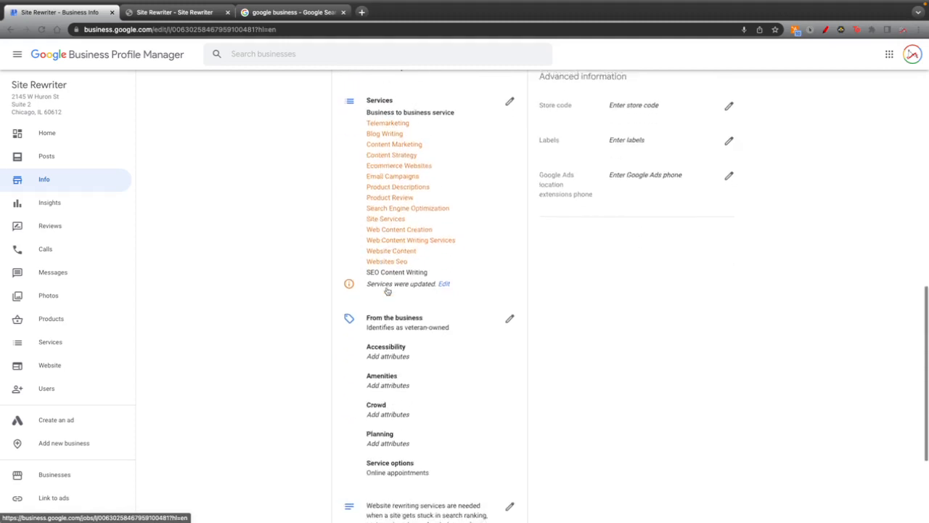
pyautogui.scroll(2, 431, 145)
pyautogui.scroll(-5, 392, 254)
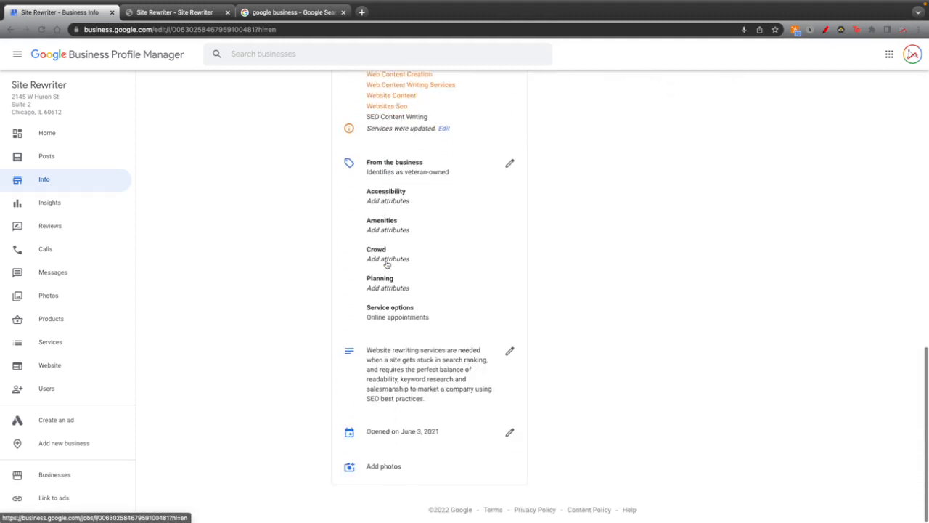
# Open the services for editing from the business info page and review the full list under the Business to business service category
pyautogui.scroll(5, 387, 265)
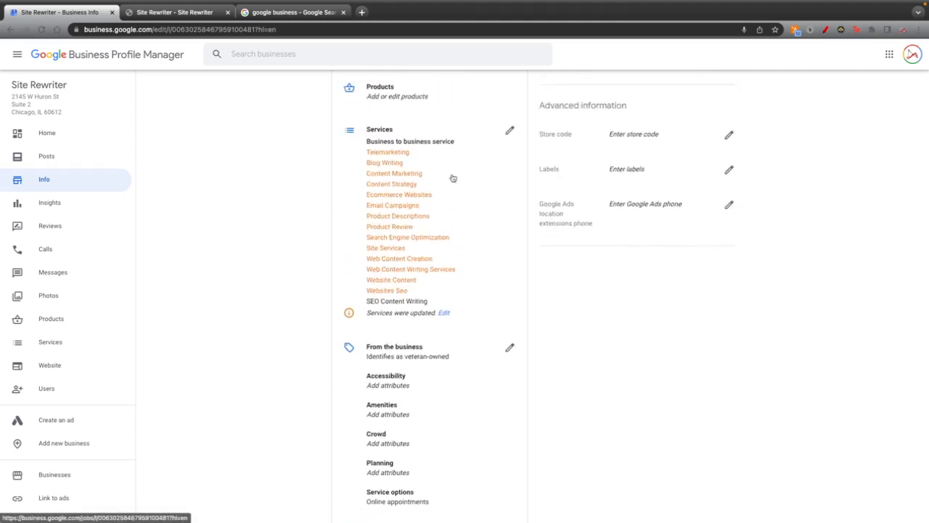
pyautogui.scroll(3, 469, 185)
pyautogui.click(508, 231)
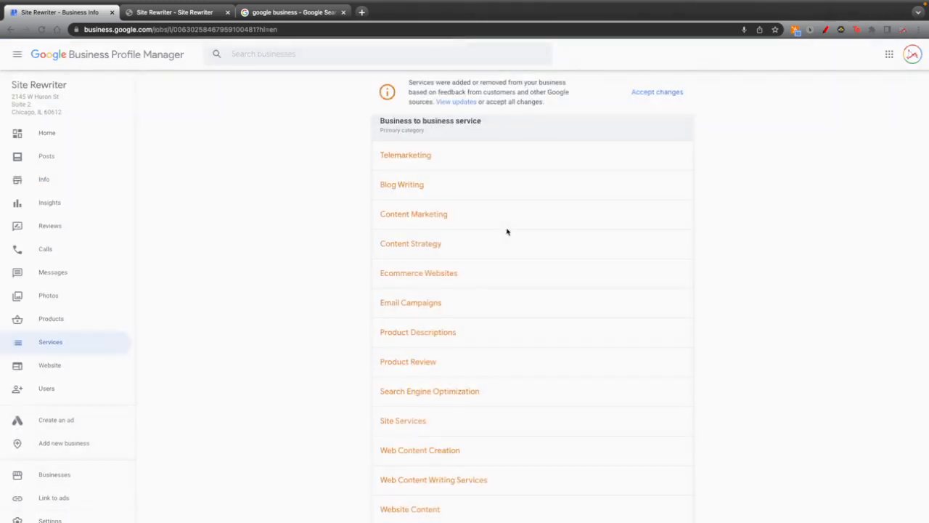
pyautogui.scroll(-5, 441, 179)
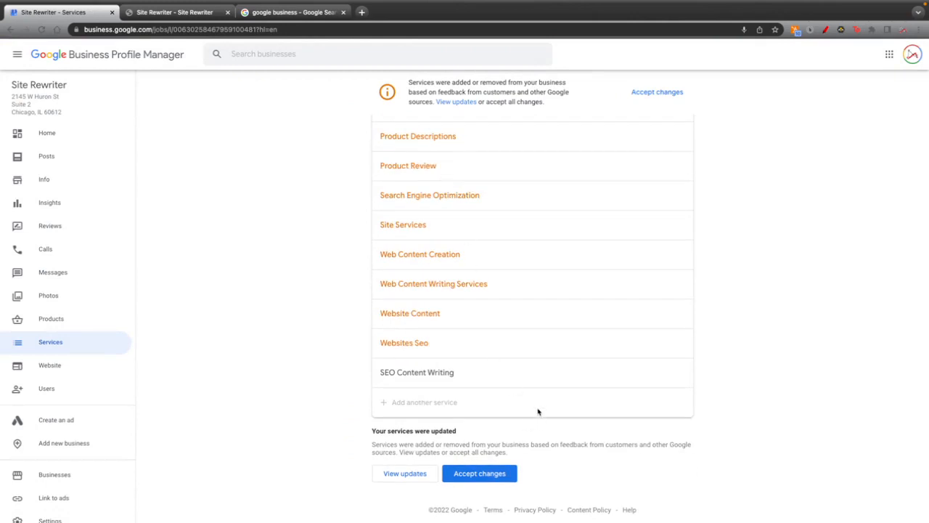
pyautogui.scroll(5, 518, 286)
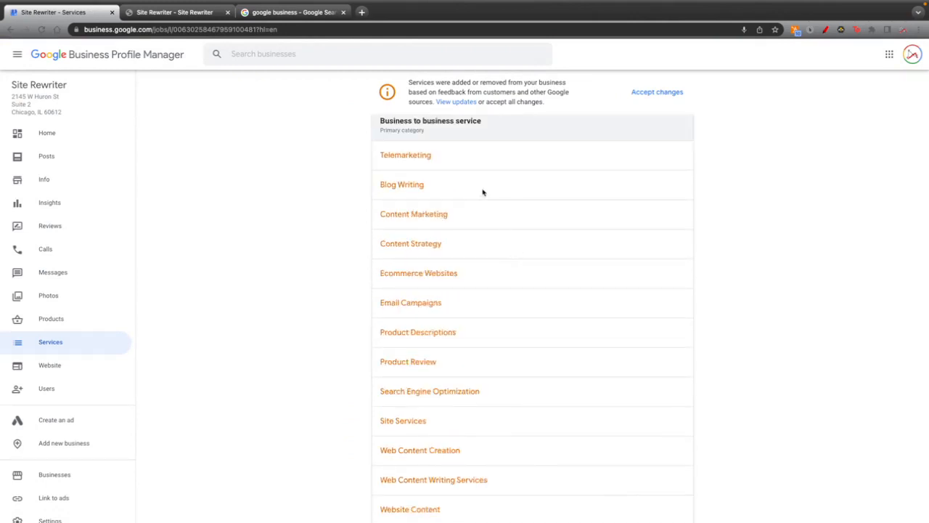
pyautogui.scroll(-5, 445, 183)
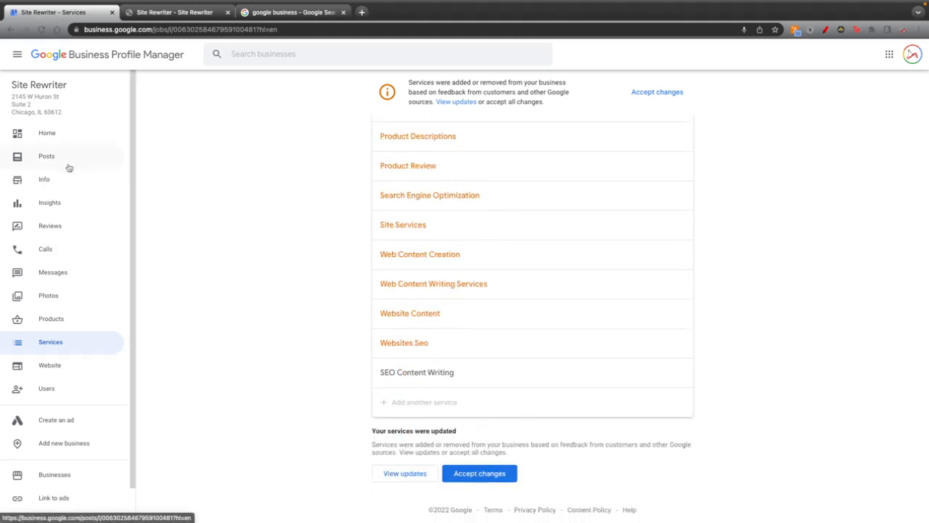
# Return to the business info page and review its details from the business name and hours through the links, products and services
pyautogui.click(45, 180)
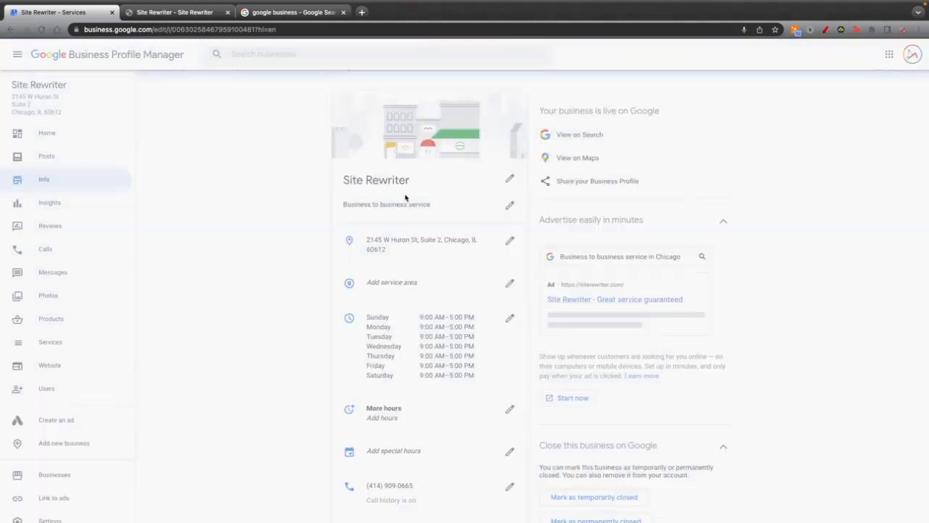
pyautogui.scroll(-1, 267, 229)
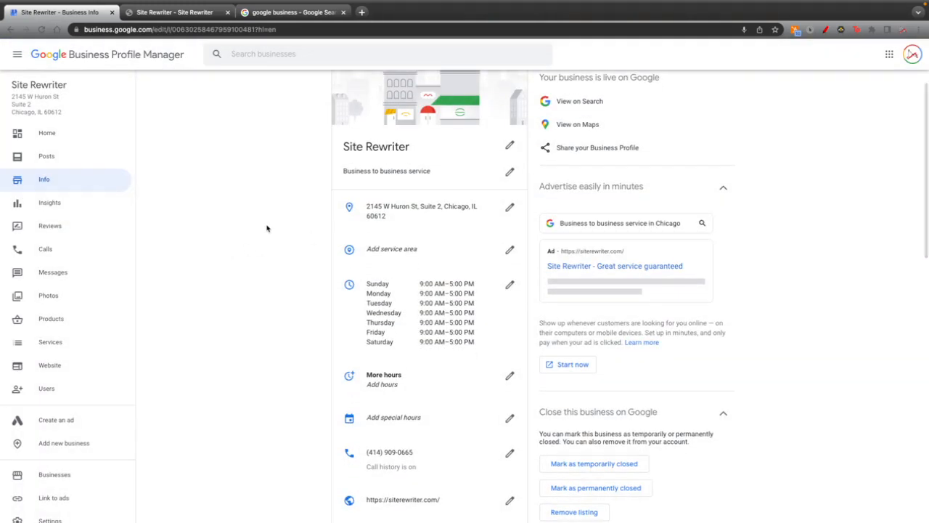
pyautogui.scroll(-2, 266, 229)
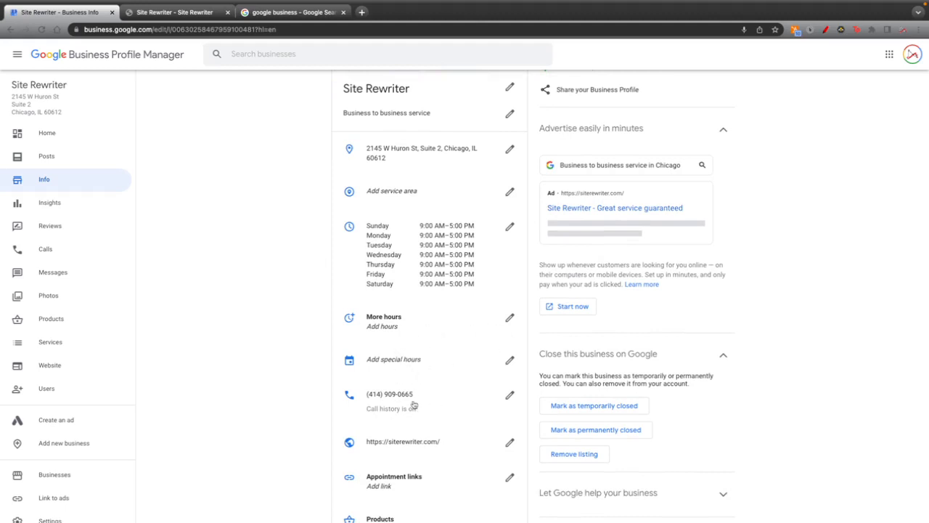
pyautogui.scroll(-3, 414, 406)
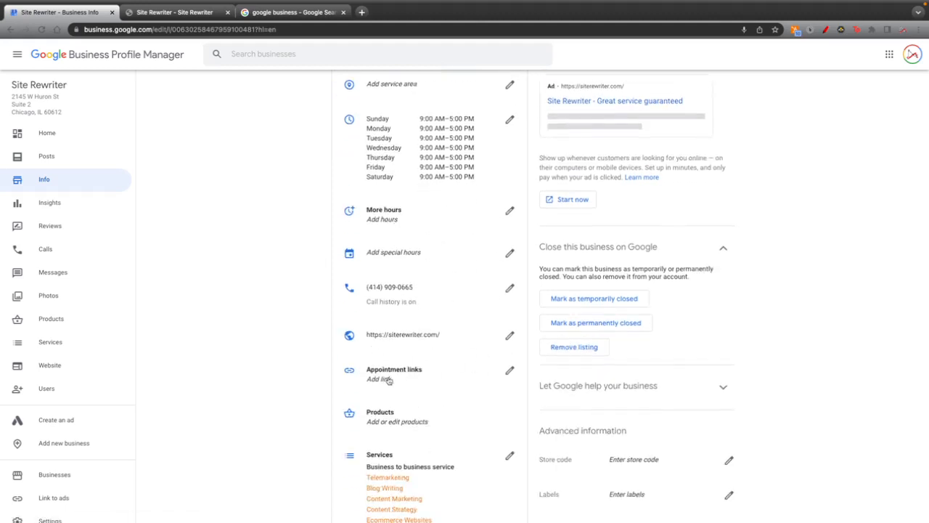
pyautogui.scroll(-4, 354, 392)
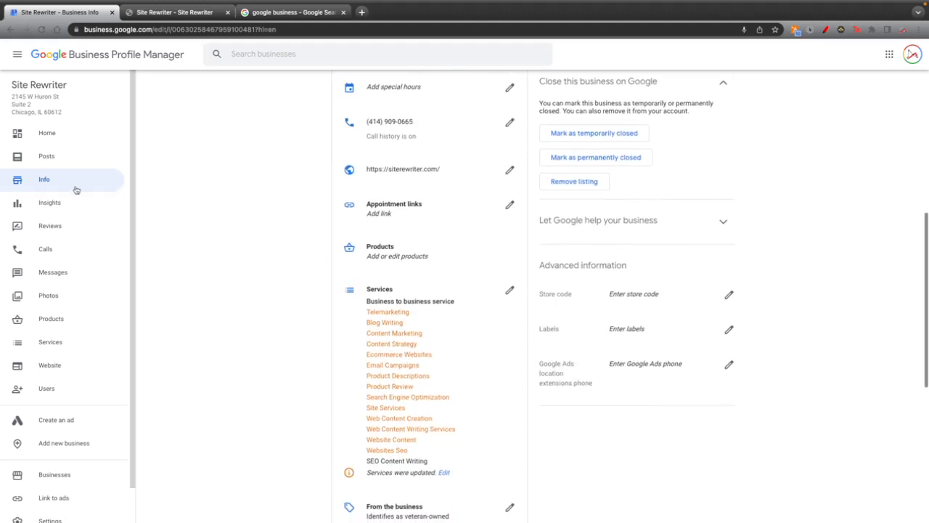
# Start a new post from the business's posts page and examine the Offer and What's New post forms
pyautogui.click(46, 156)
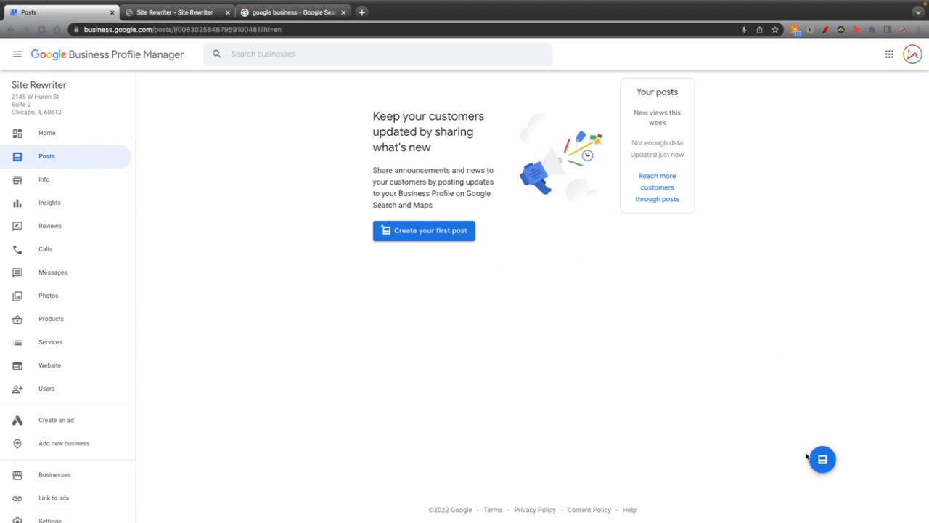
pyautogui.scroll(2, 838, 466)
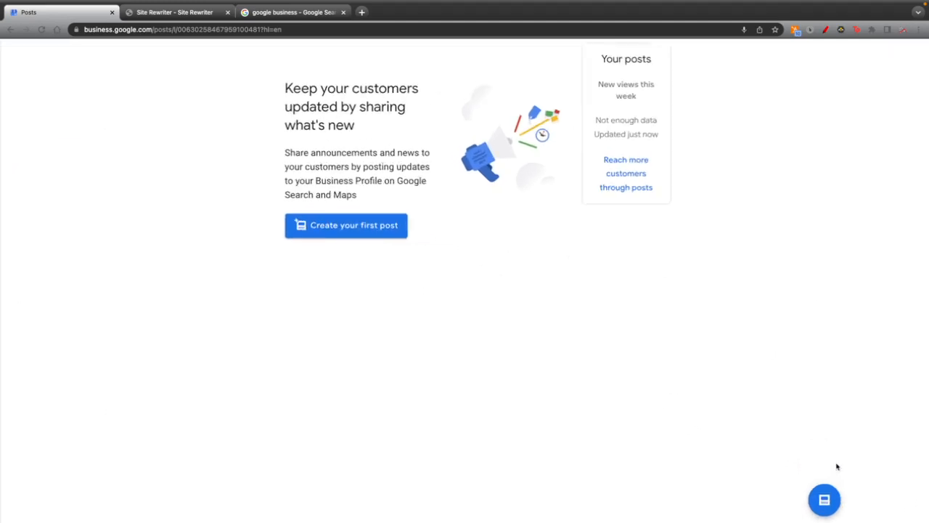
pyautogui.click(826, 508)
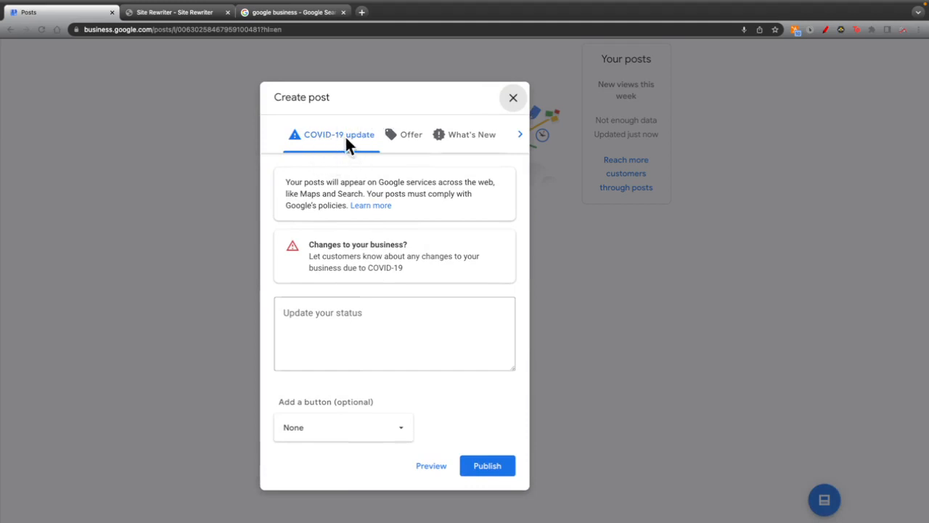
pyautogui.click(400, 139)
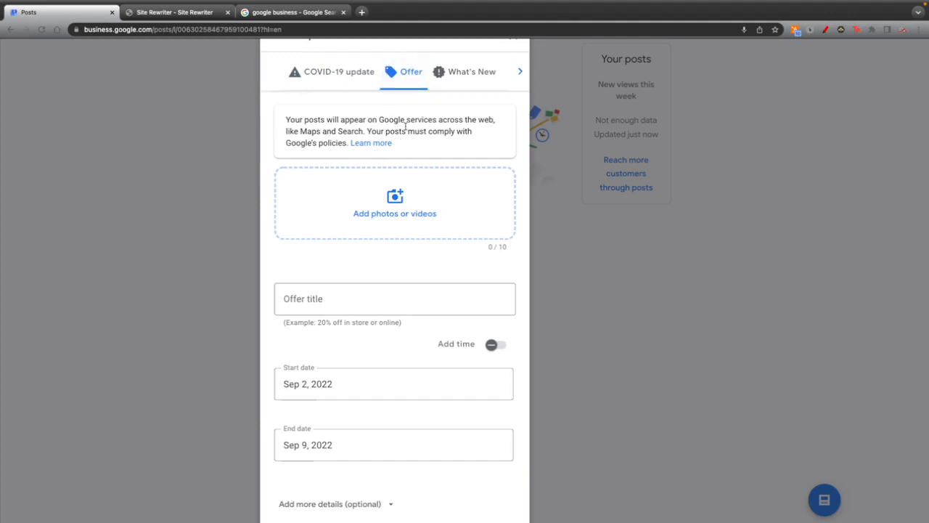
pyautogui.click(455, 74)
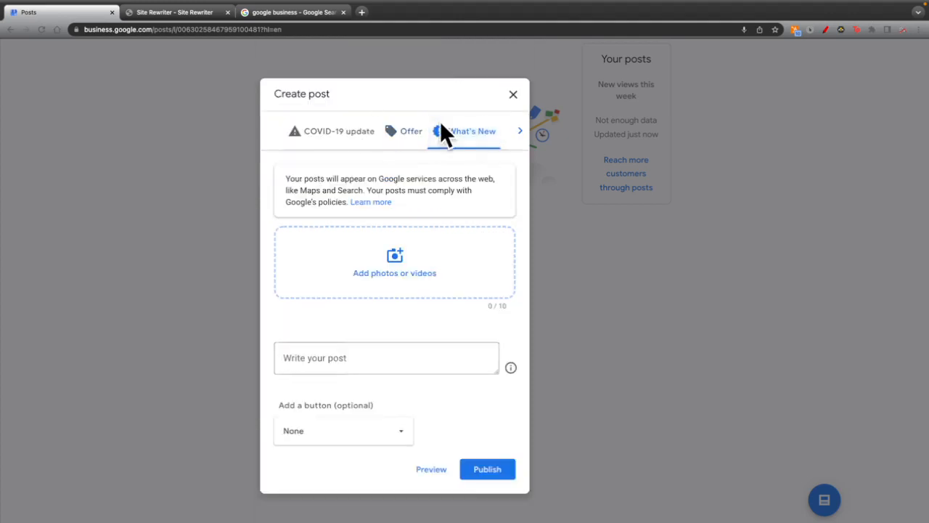
# Examine the Event and Product post forms, including the product's name, category, price, description and button fields
pyautogui.click(519, 130)
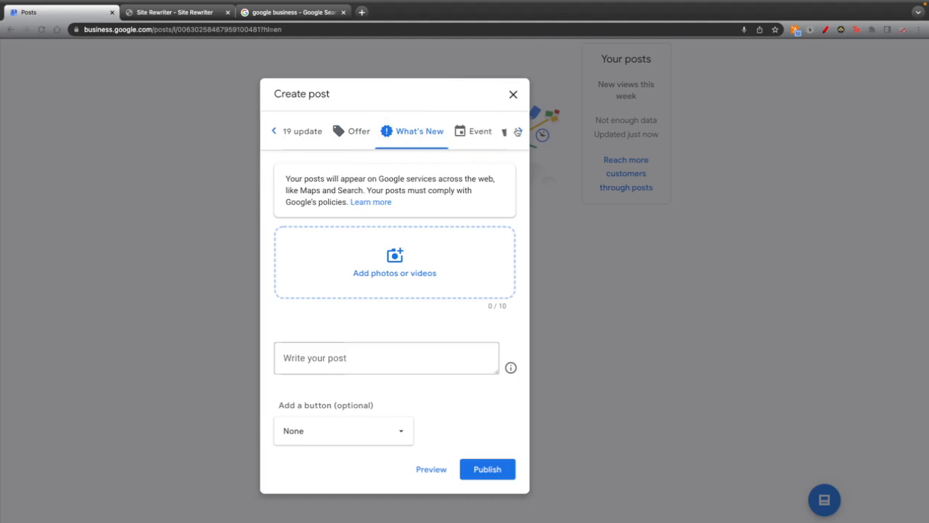
pyautogui.click(518, 131)
pyautogui.doubleClick(518, 131)
pyautogui.click(431, 132)
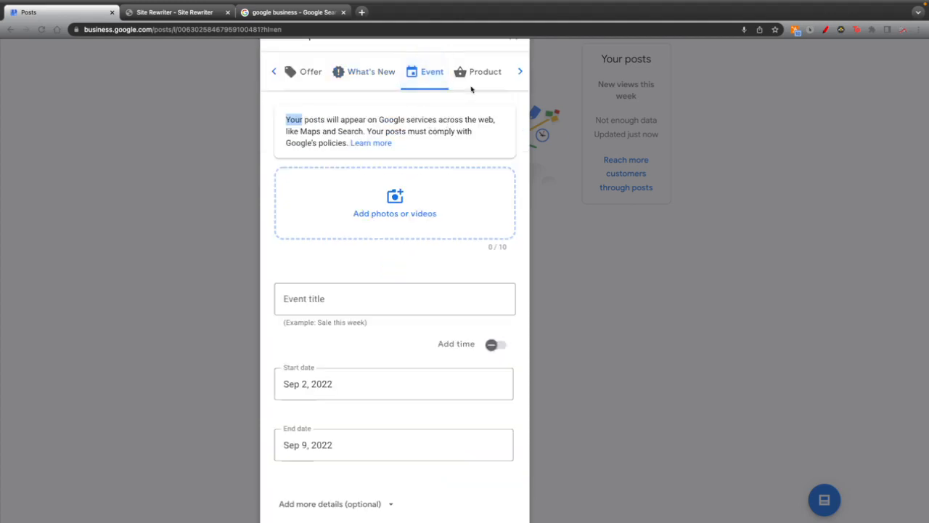
pyautogui.click(473, 80)
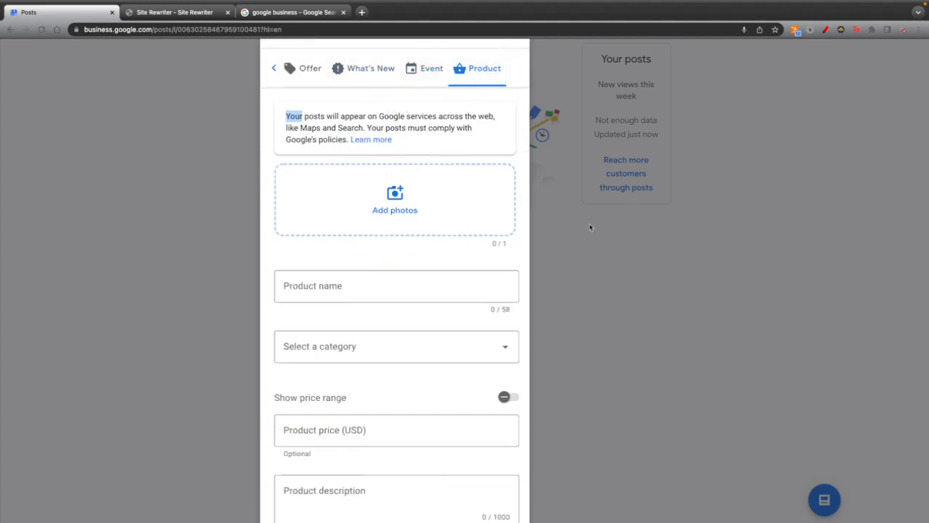
pyautogui.scroll(-3, 508, 311)
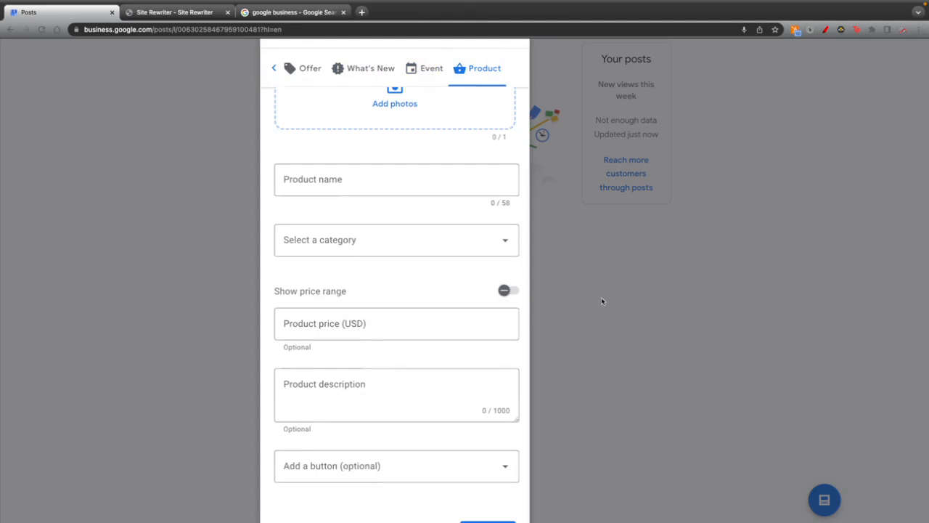
pyautogui.scroll(3, 352, 257)
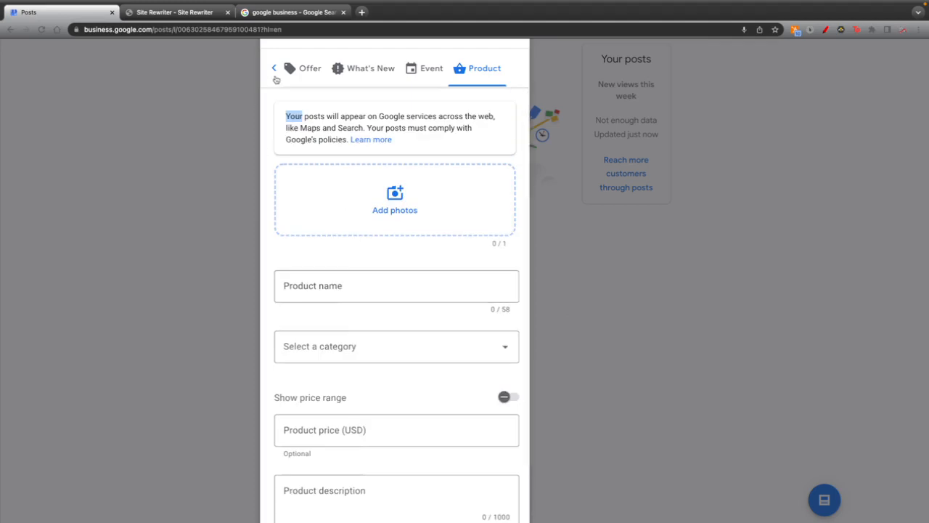